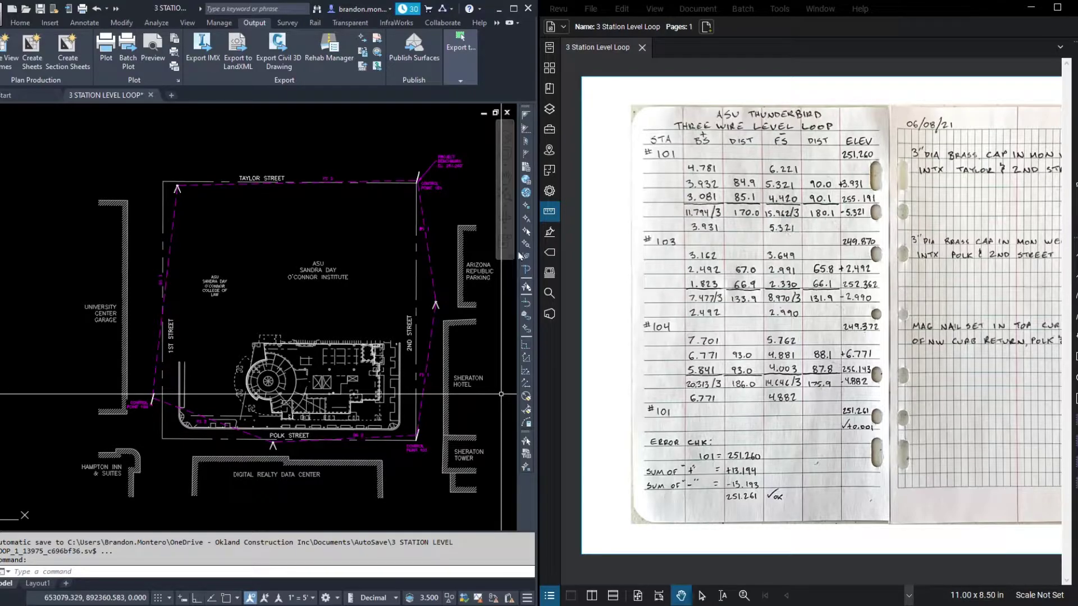
- Move the eyepiece circle and its TOP/MIDDLE/BOTTOM labels onto the level rod graduations
{"action": "scroll", "coordinate": [387, 280], "scroll_direction": "up", "scroll_amount": 10}
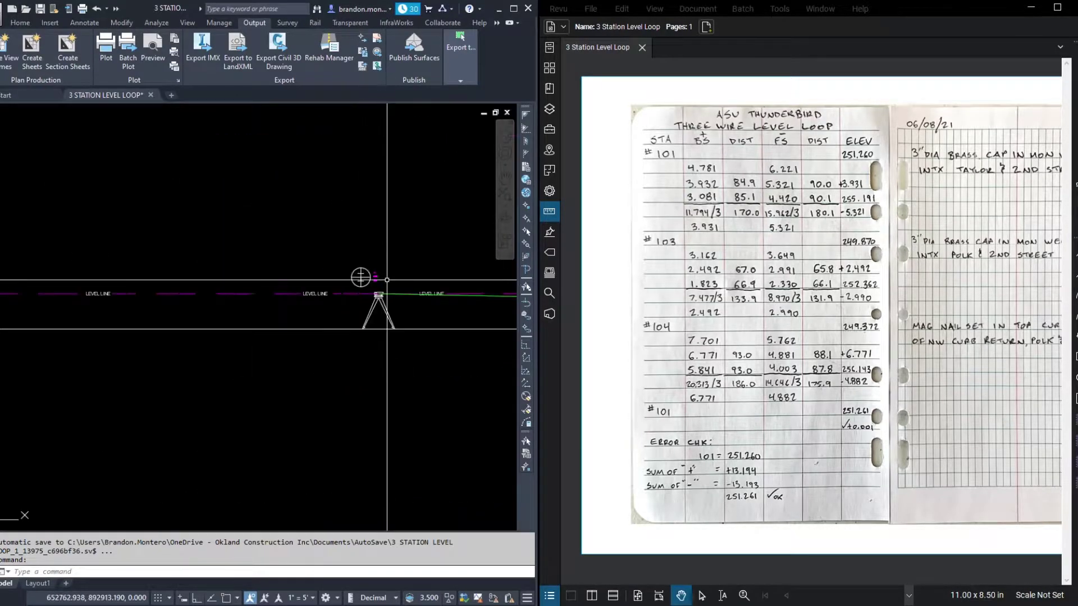
{"action": "scroll", "coordinate": [387, 280], "scroll_direction": "up", "scroll_amount": 10}
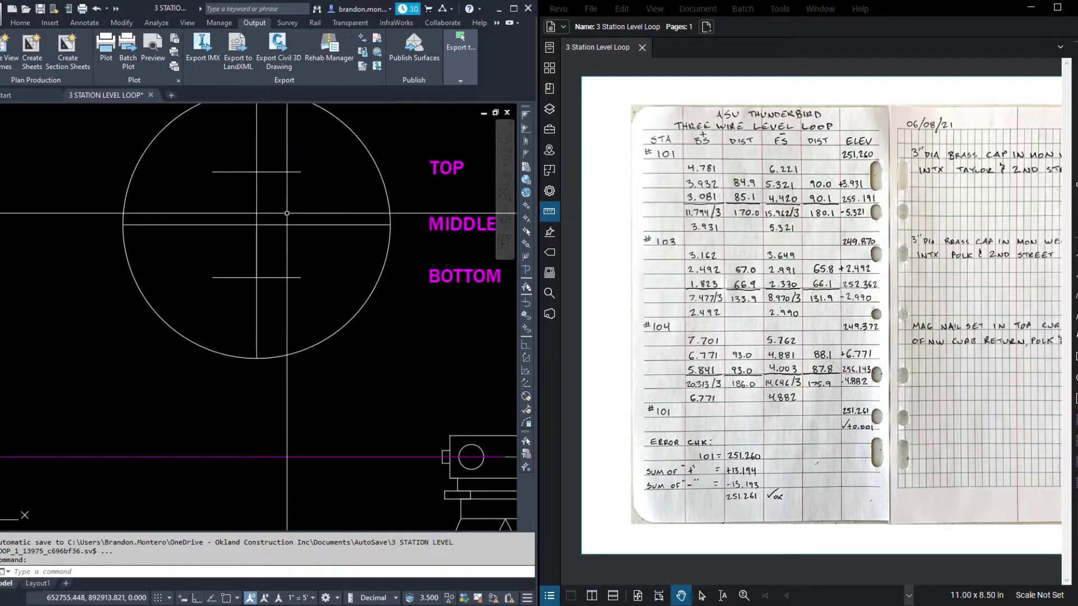
{"action": "scroll", "coordinate": [276, 280], "scroll_direction": "down", "scroll_amount": 3}
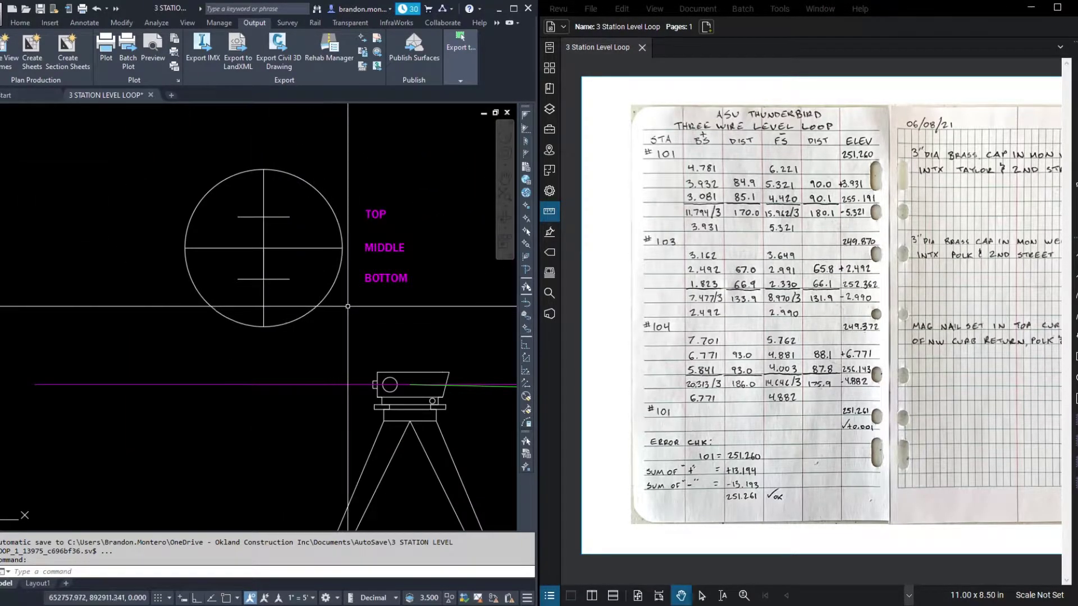
{"action": "type", "text": "m"}
{"action": "key", "text": "Return"}
{"action": "left_click", "coordinate": [389, 168]}
{"action": "left_click", "coordinate": [313, 280]}
{"action": "key", "text": "Return"}
{"action": "left_click", "coordinate": [263, 247]}
{"action": "scroll", "coordinate": [180, 266], "scroll_direction": "down", "scroll_amount": 9}
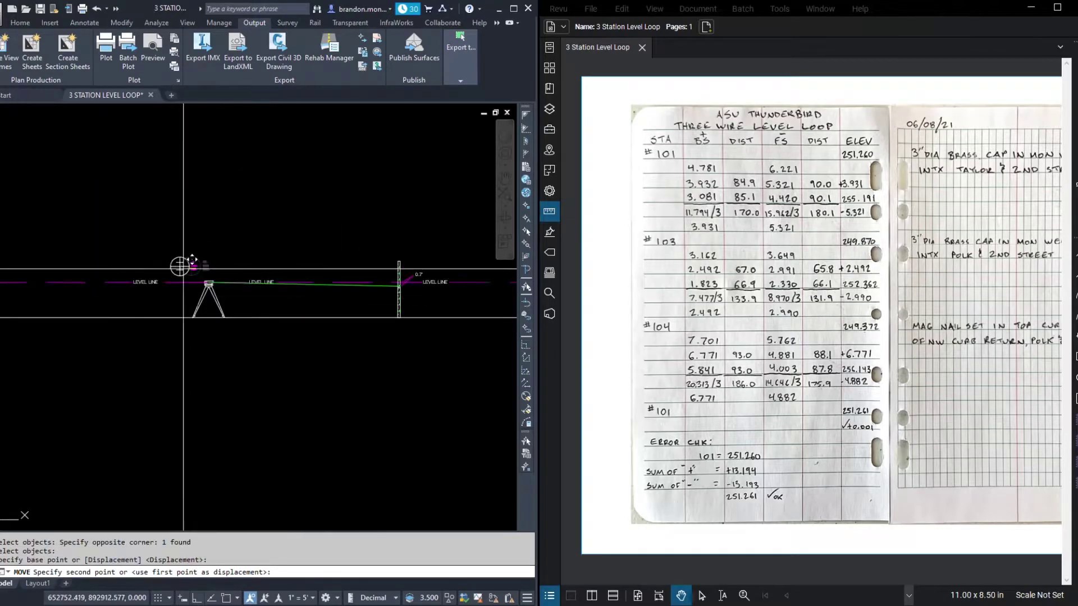
{"action": "scroll", "coordinate": [374, 284], "scroll_direction": "up", "scroll_amount": 7}
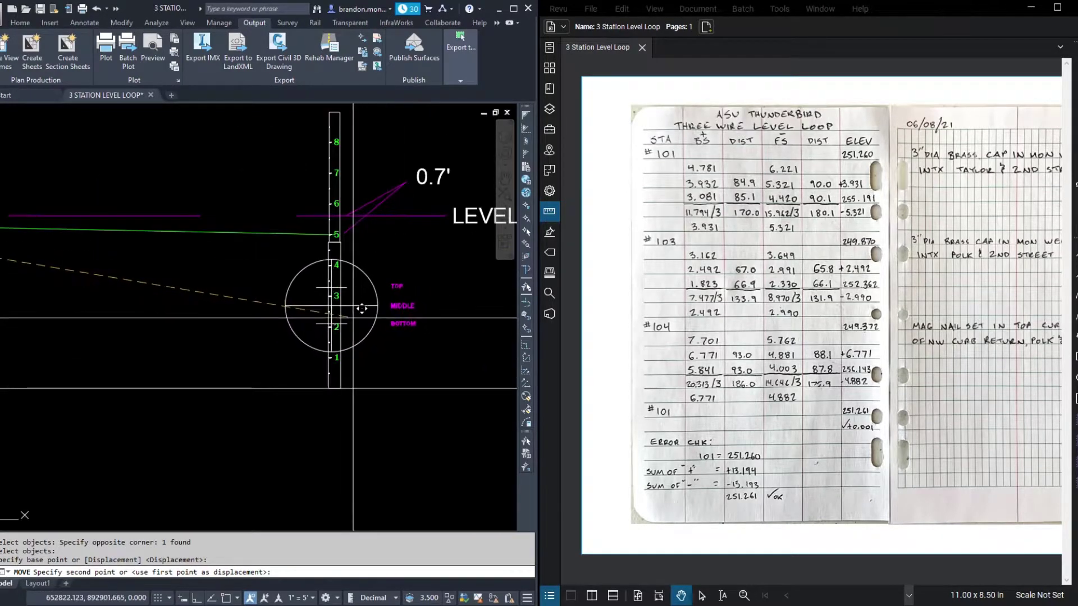
{"action": "left_click", "coordinate": [361, 308]}
{"action": "scroll", "coordinate": [356, 318], "scroll_direction": "up", "scroll_amount": 5}
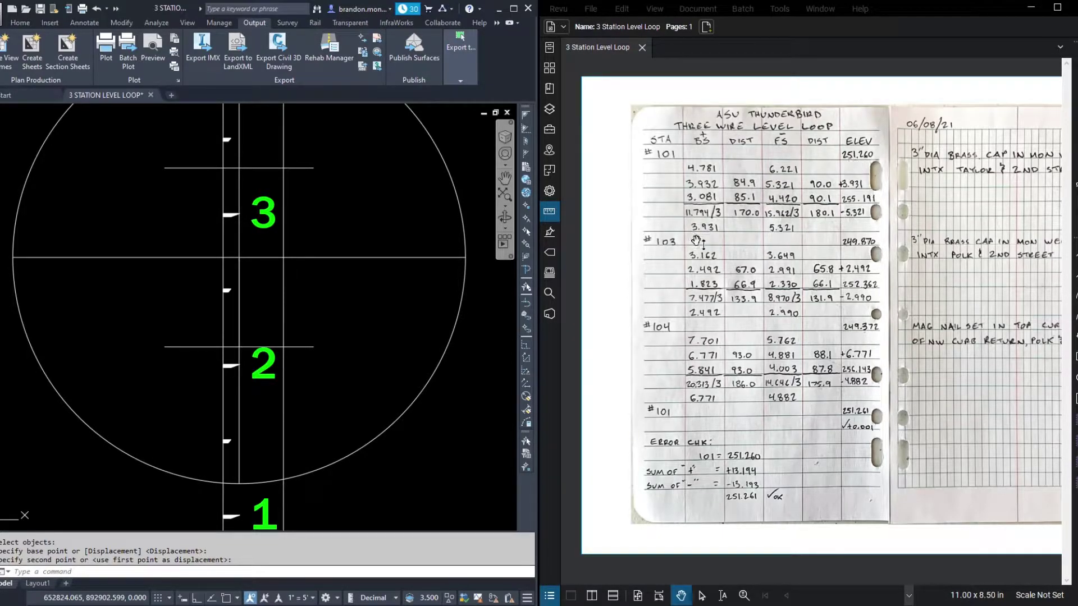
{"action": "scroll", "coordinate": [400, 232], "scroll_direction": "down", "scroll_amount": 8}
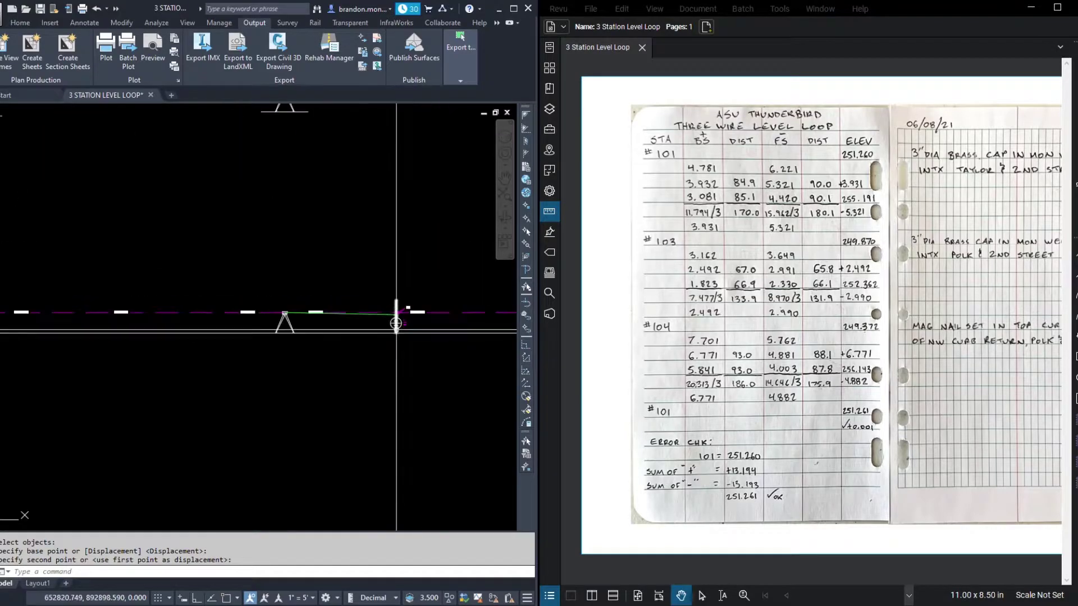
{"action": "scroll", "coordinate": [365, 281], "scroll_direction": "down", "scroll_amount": 4}
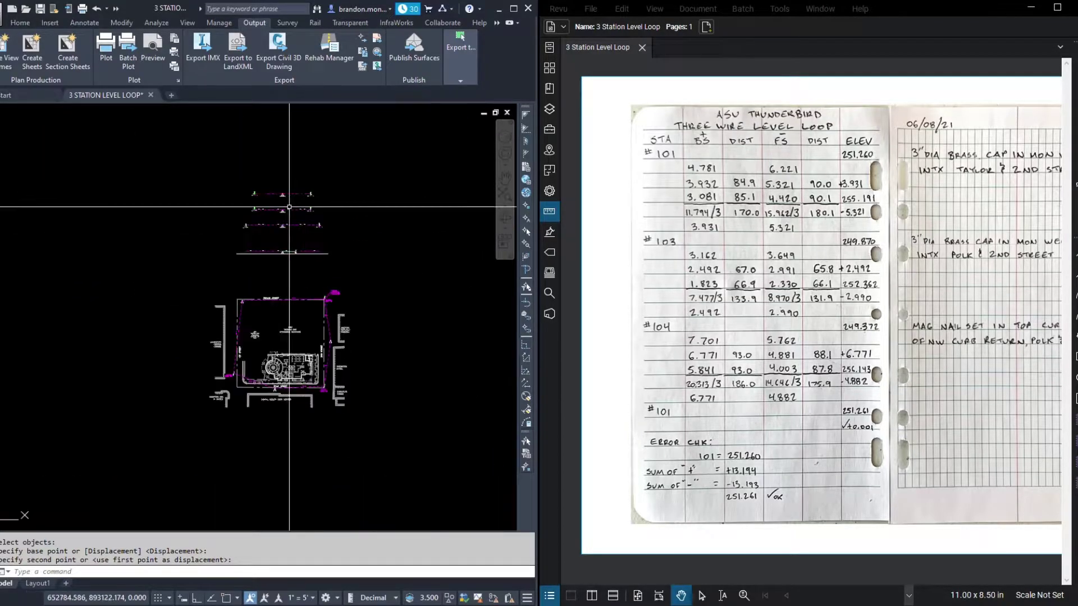
{"action": "scroll", "coordinate": [327, 324], "scroll_direction": "up", "scroll_amount": 6}
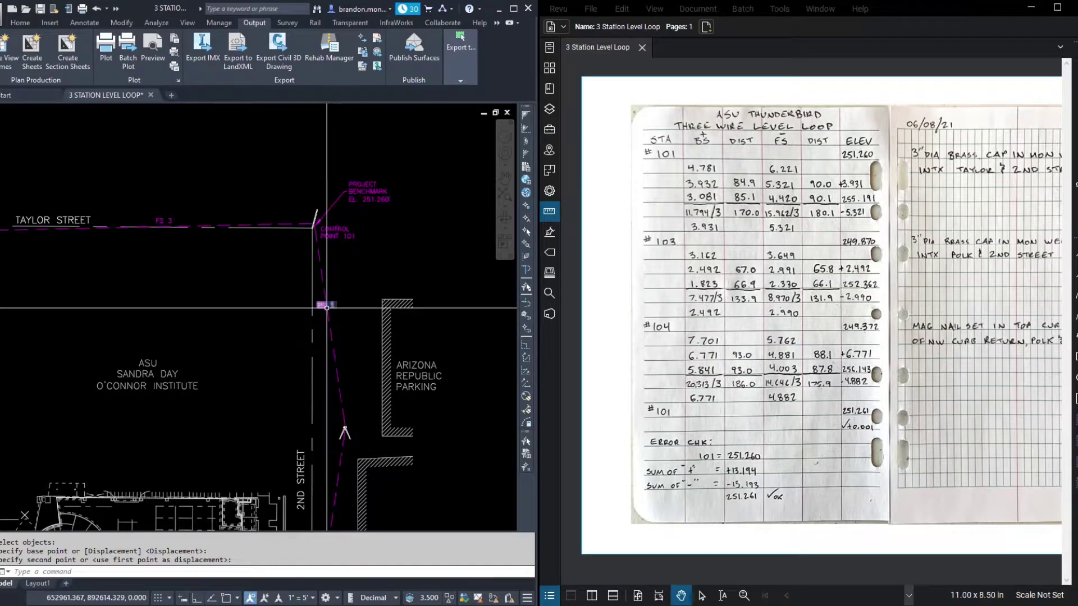
{"action": "scroll", "coordinate": [325, 288], "scroll_direction": "down", "scroll_amount": 3}
{"action": "scroll", "coordinate": [328, 328], "scroll_direction": "up", "scroll_amount": 3}
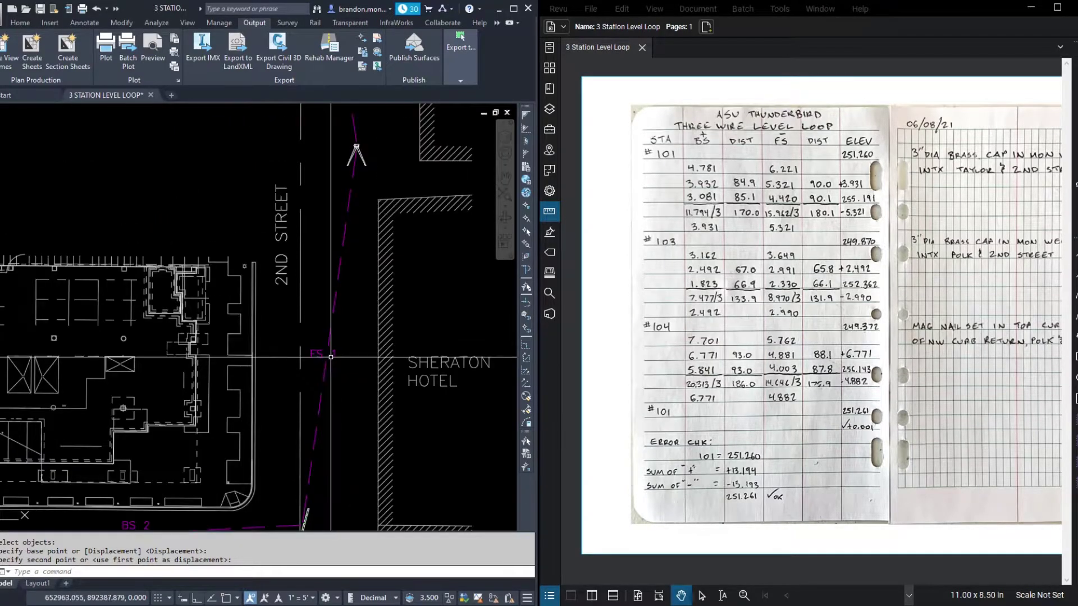
{"action": "scroll", "coordinate": [422, 256], "scroll_direction": "down", "scroll_amount": 2}
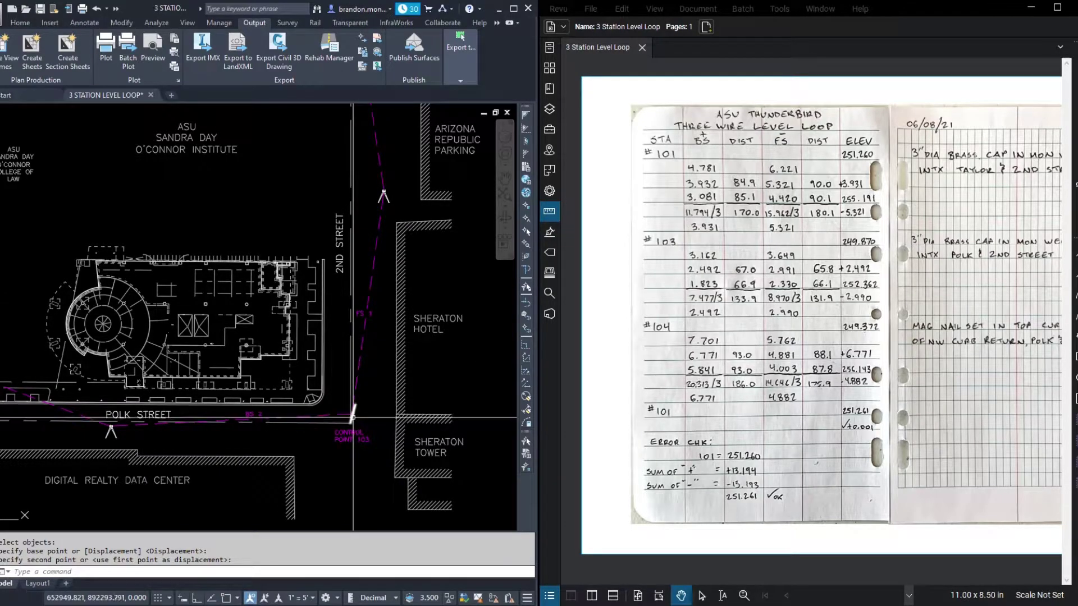
{"action": "scroll", "coordinate": [353, 416], "scroll_direction": "down", "scroll_amount": 3}
{"action": "scroll", "coordinate": [314, 143], "scroll_direction": "up", "scroll_amount": 3}
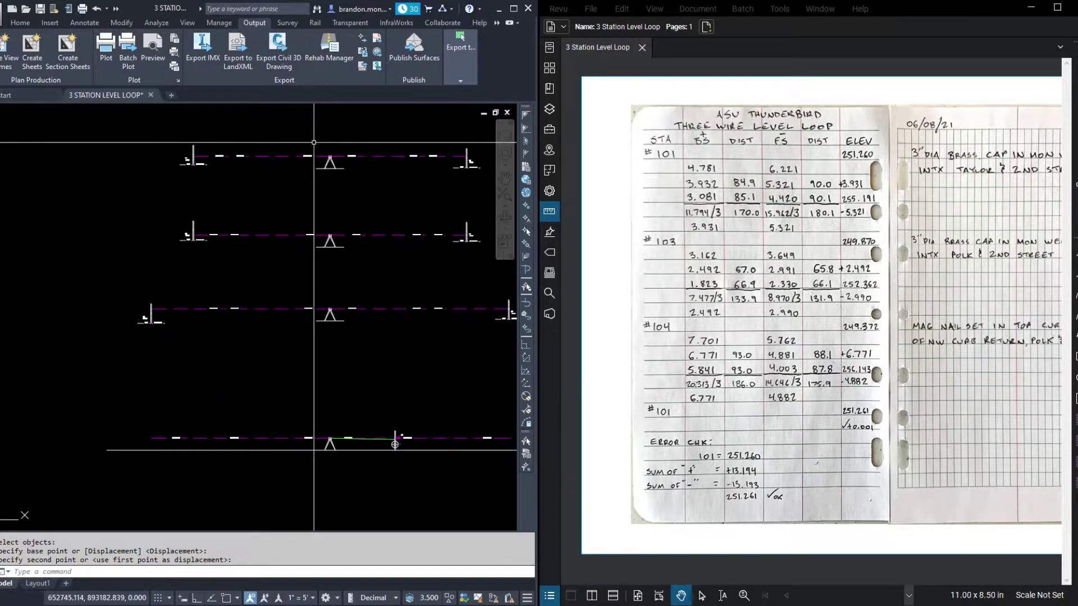
{"action": "scroll", "coordinate": [314, 142], "scroll_direction": "up", "scroll_amount": 5}
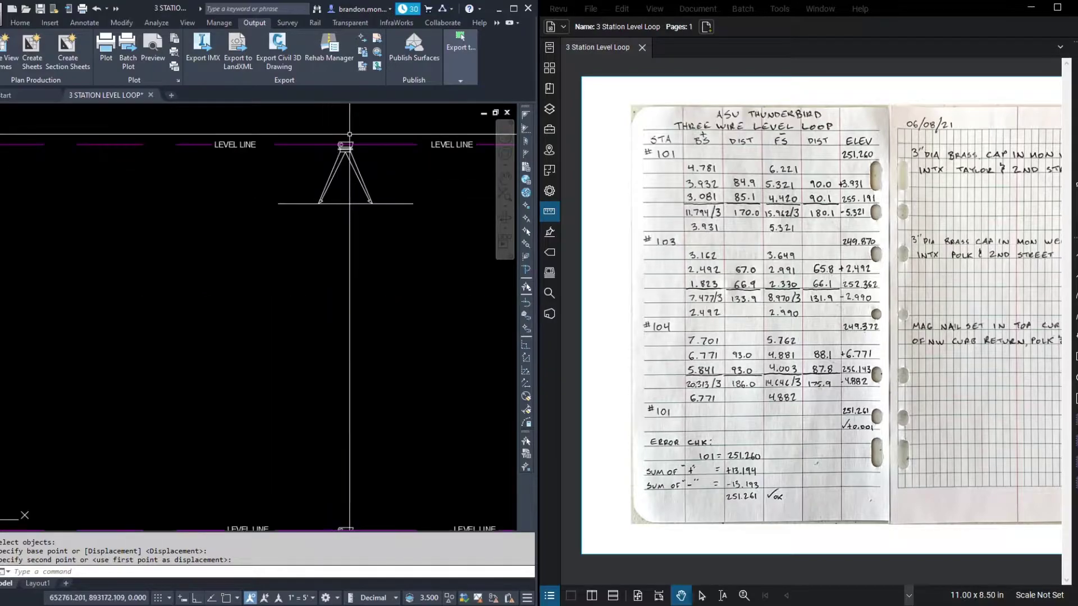
{"action": "scroll", "coordinate": [349, 135], "scroll_direction": "down", "scroll_amount": 3}
{"action": "scroll", "coordinate": [349, 138], "scroll_direction": "up", "scroll_amount": 3}
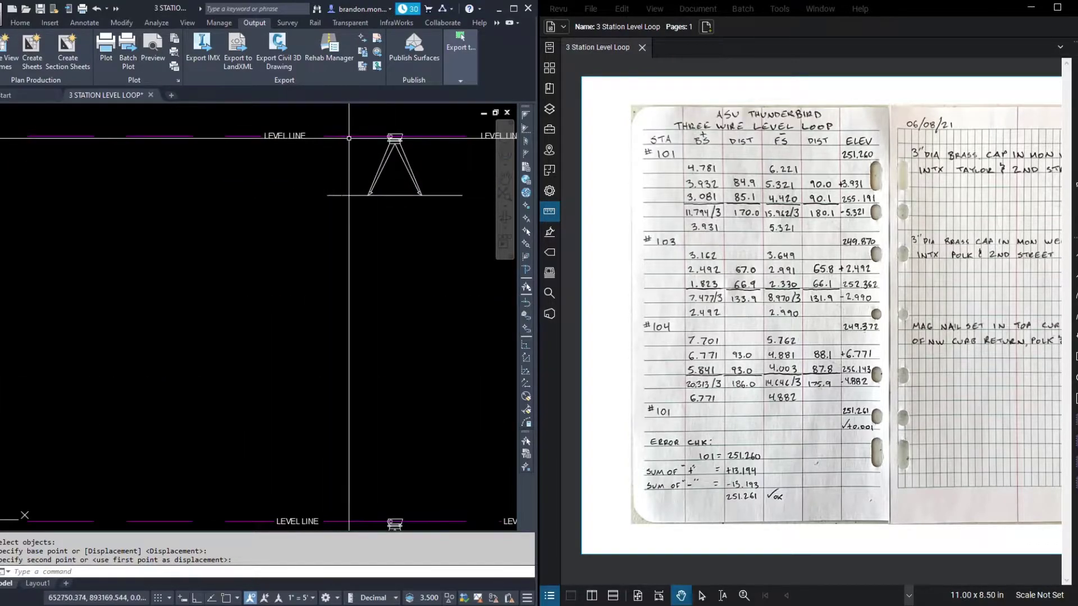
{"action": "scroll", "coordinate": [419, 207], "scroll_direction": "down", "scroll_amount": 3}
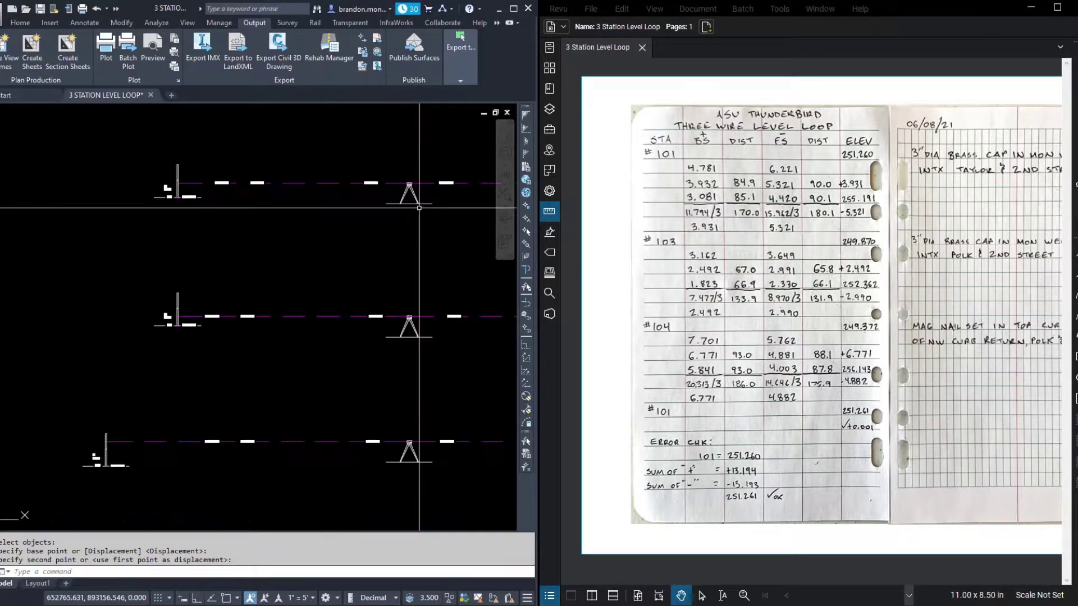
{"action": "scroll", "coordinate": [236, 252], "scroll_direction": "up", "scroll_amount": 5}
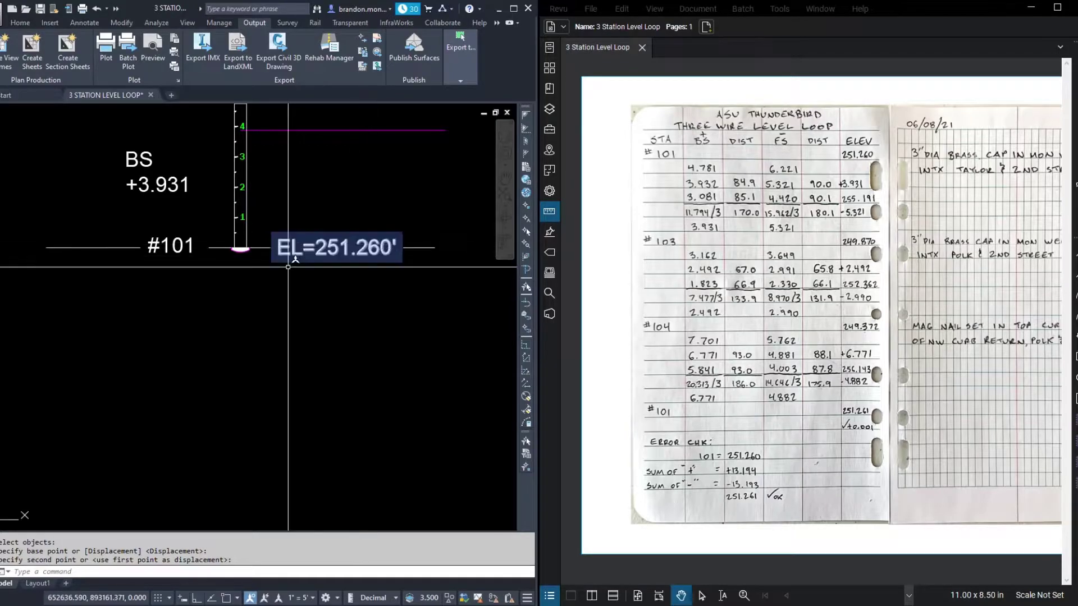
{"action": "scroll", "coordinate": [288, 267], "scroll_direction": "up", "scroll_amount": 3}
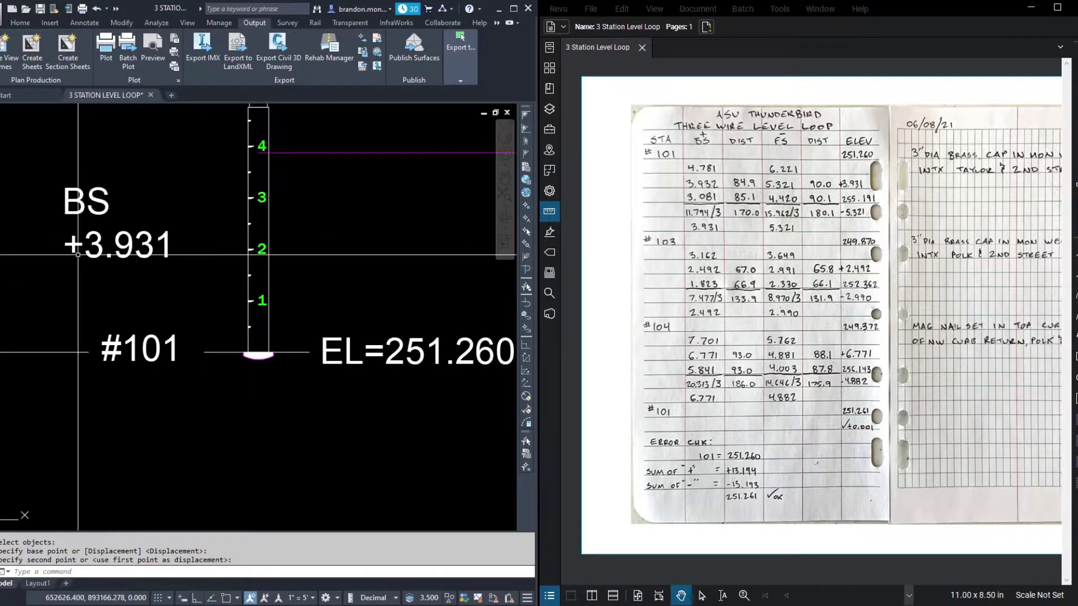
{"action": "scroll", "coordinate": [112, 247], "scroll_direction": "down", "scroll_amount": 1}
{"action": "scroll", "coordinate": [229, 330], "scroll_direction": "up", "scroll_amount": 1}
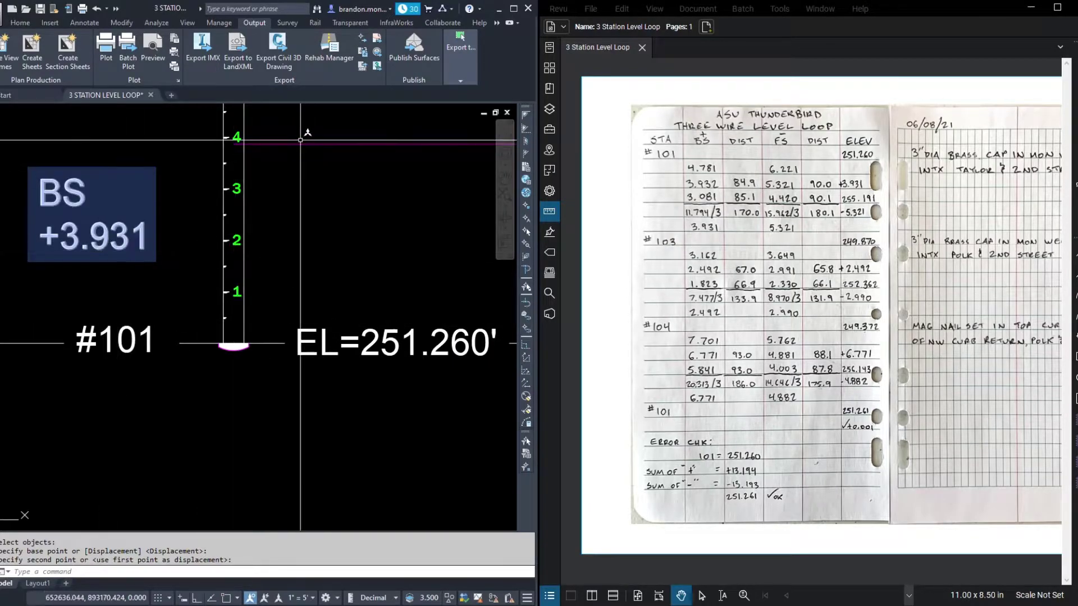
{"action": "scroll", "coordinate": [300, 140], "scroll_direction": "down", "scroll_amount": 2}
{"action": "scroll", "coordinate": [136, 269], "scroll_direction": "down", "scroll_amount": 1}
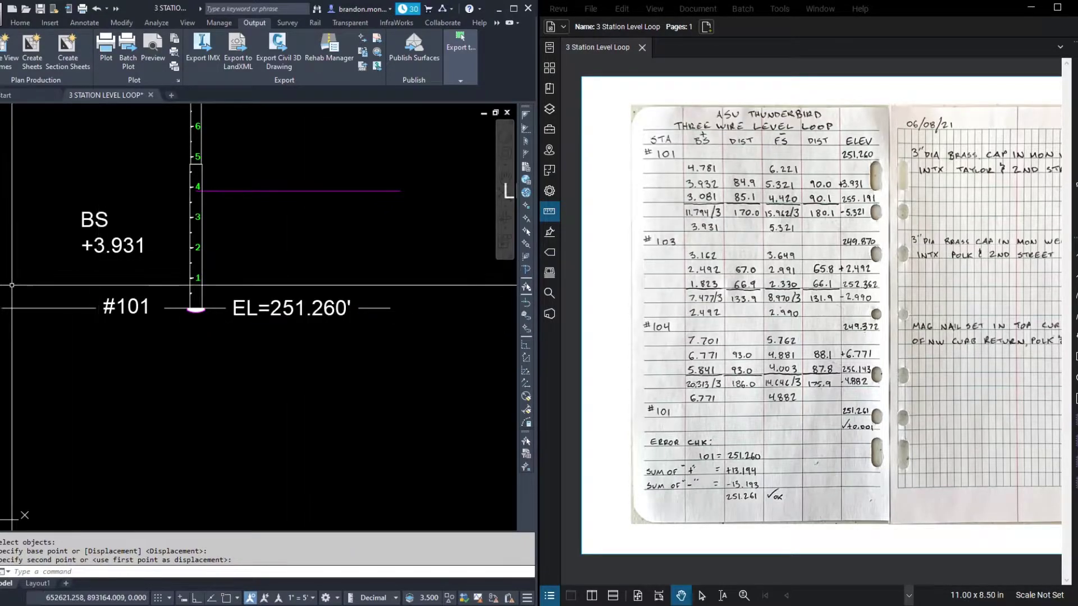
{"action": "scroll", "coordinate": [22, 292], "scroll_direction": "down", "scroll_amount": 2}
{"action": "scroll", "coordinate": [360, 258], "scroll_direction": "down", "scroll_amount": 2}
{"action": "scroll", "coordinate": [223, 248], "scroll_direction": "up", "scroll_amount": 4}
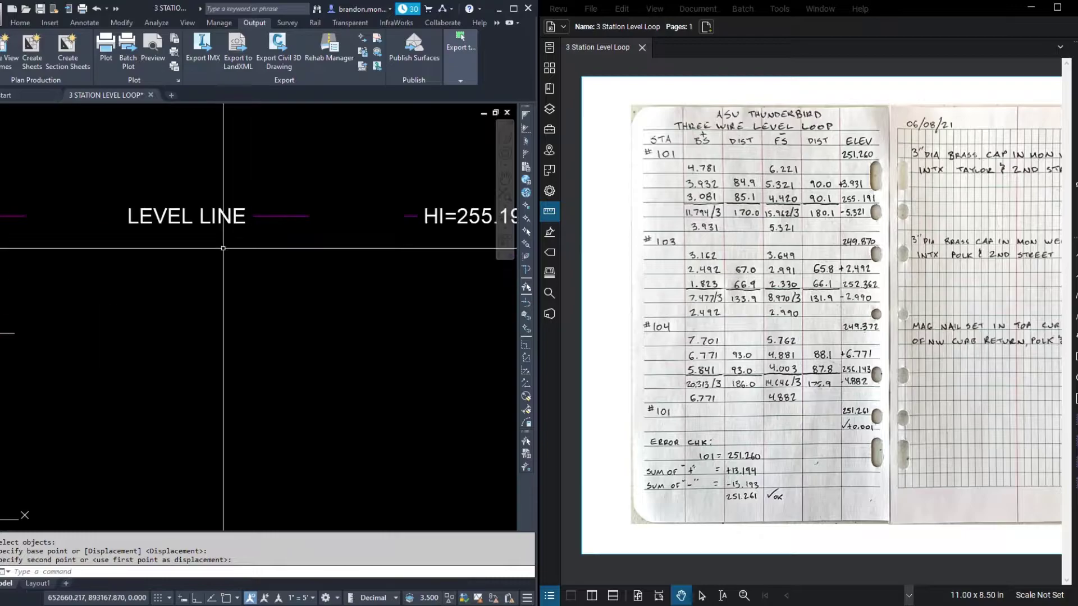
{"action": "scroll", "coordinate": [223, 248], "scroll_direction": "down", "scroll_amount": 2}
{"action": "scroll", "coordinate": [392, 221], "scroll_direction": "up", "scroll_amount": 2}
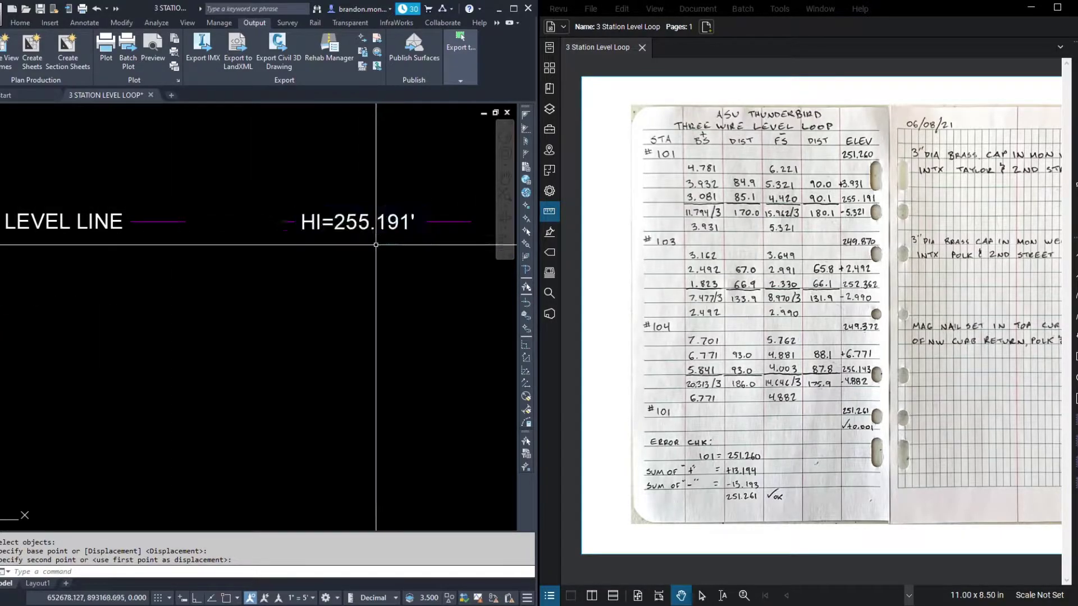
{"action": "scroll", "coordinate": [92, 265], "scroll_direction": "down", "scroll_amount": 4}
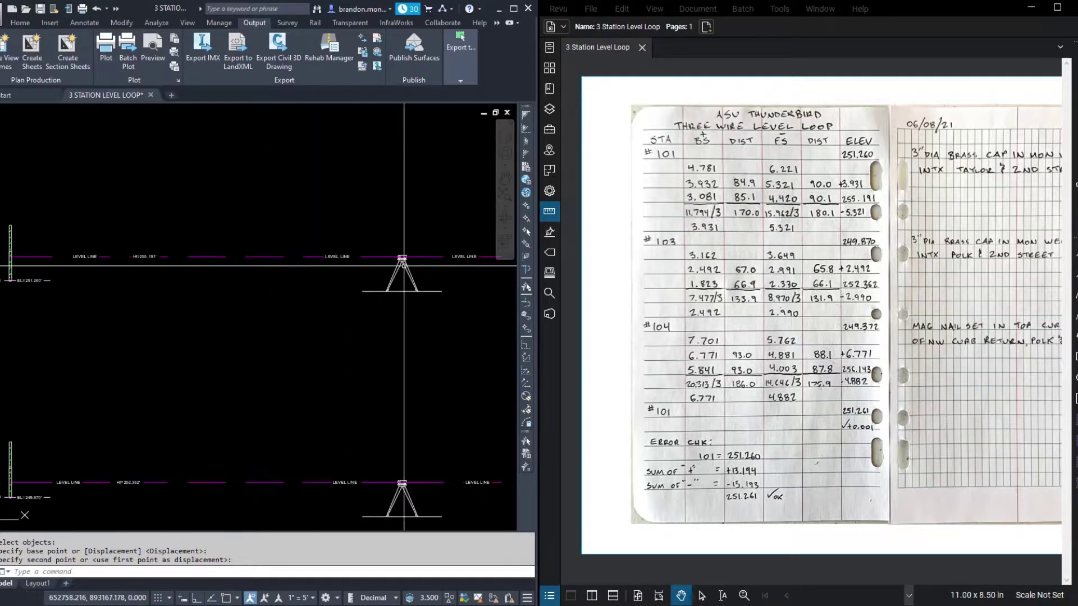
{"action": "scroll", "coordinate": [403, 265], "scroll_direction": "up", "scroll_amount": 5}
{"action": "scroll", "coordinate": [371, 223], "scroll_direction": "down", "scroll_amount": 2}
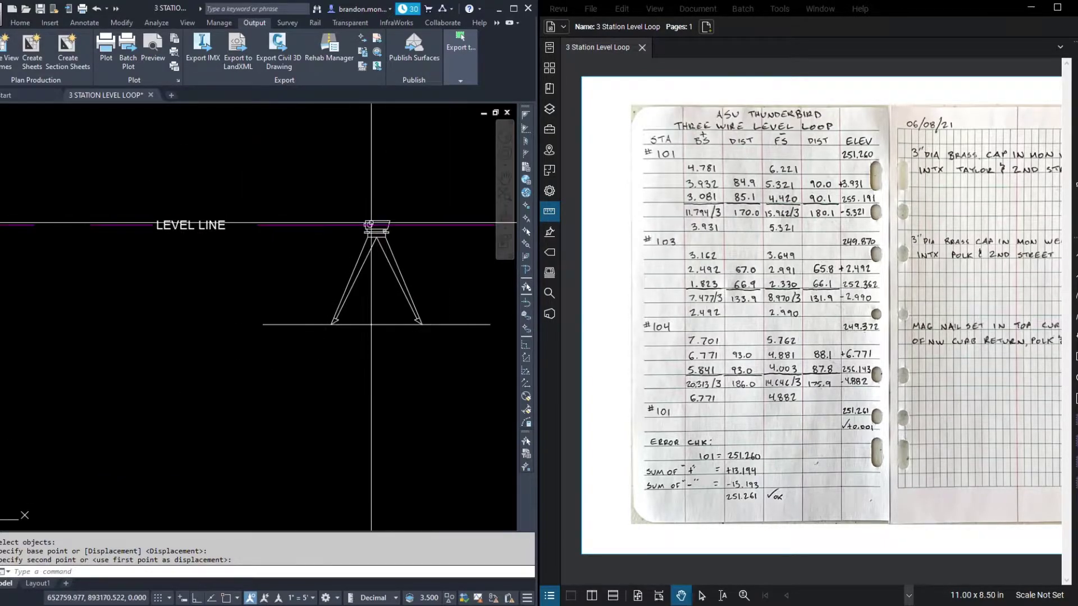
{"action": "scroll", "coordinate": [371, 223], "scroll_direction": "down", "scroll_amount": 3}
{"action": "scroll", "coordinate": [219, 248], "scroll_direction": "up", "scroll_amount": 5}
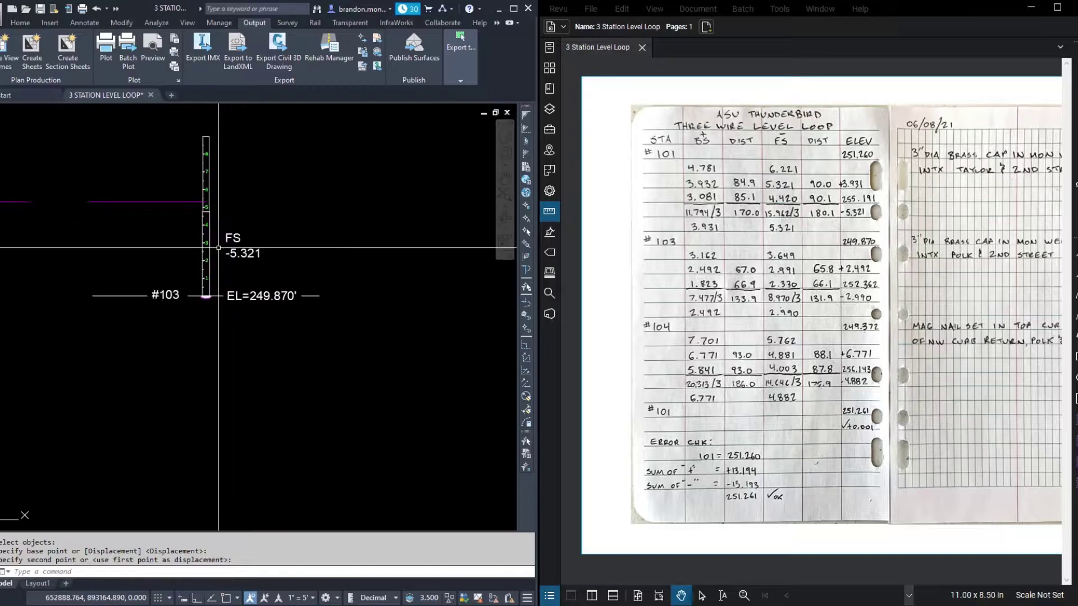
- Bring the #103 rod into view with its FS -5.321 reading, EL=249.870' label and level line
{"action": "scroll", "coordinate": [219, 248], "scroll_direction": "up", "scroll_amount": 3}
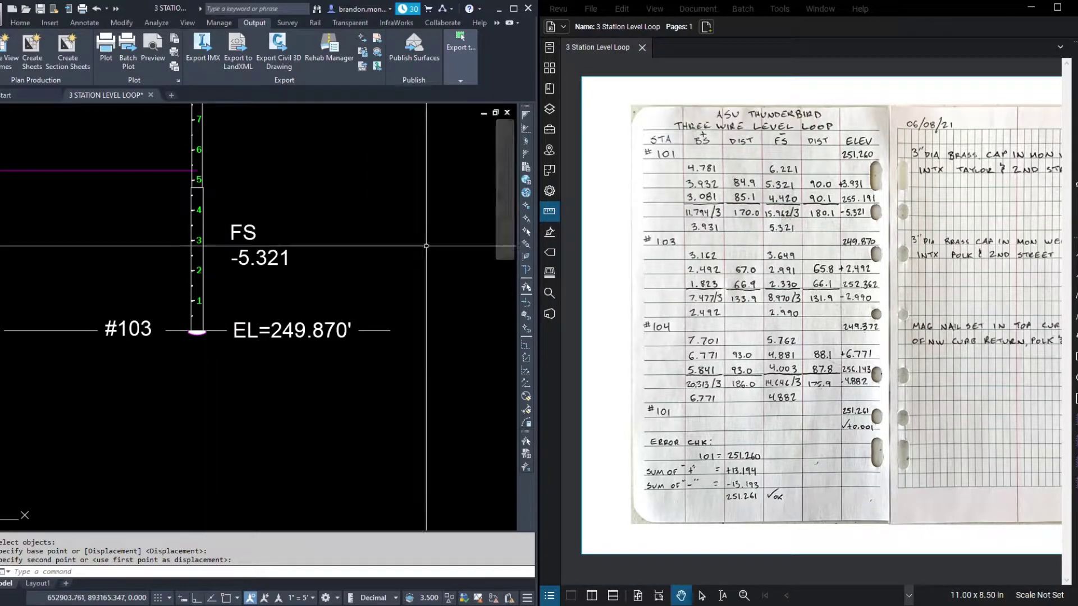
{"action": "scroll", "coordinate": [347, 282], "scroll_direction": "down", "scroll_amount": 2}
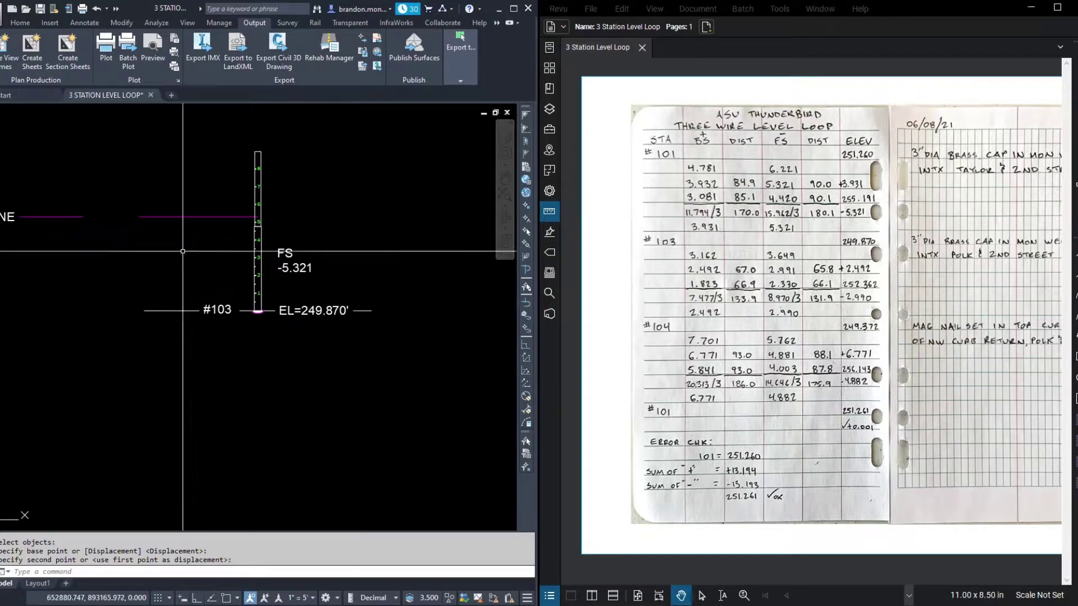
{"action": "left_click", "coordinate": [256, 313]}
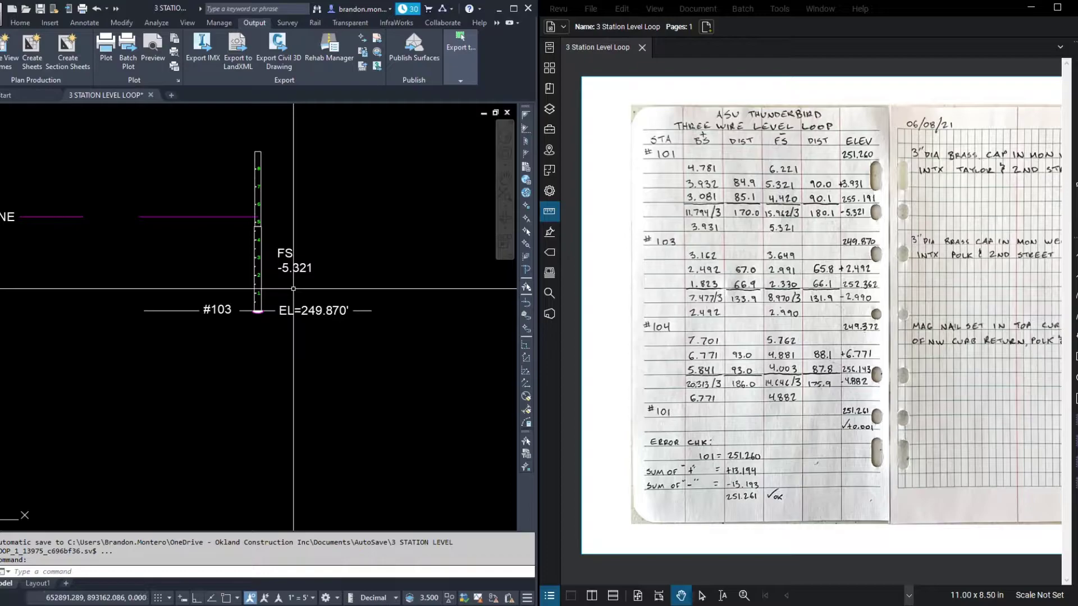
{"action": "scroll", "coordinate": [424, 315], "scroll_direction": "down", "scroll_amount": 2}
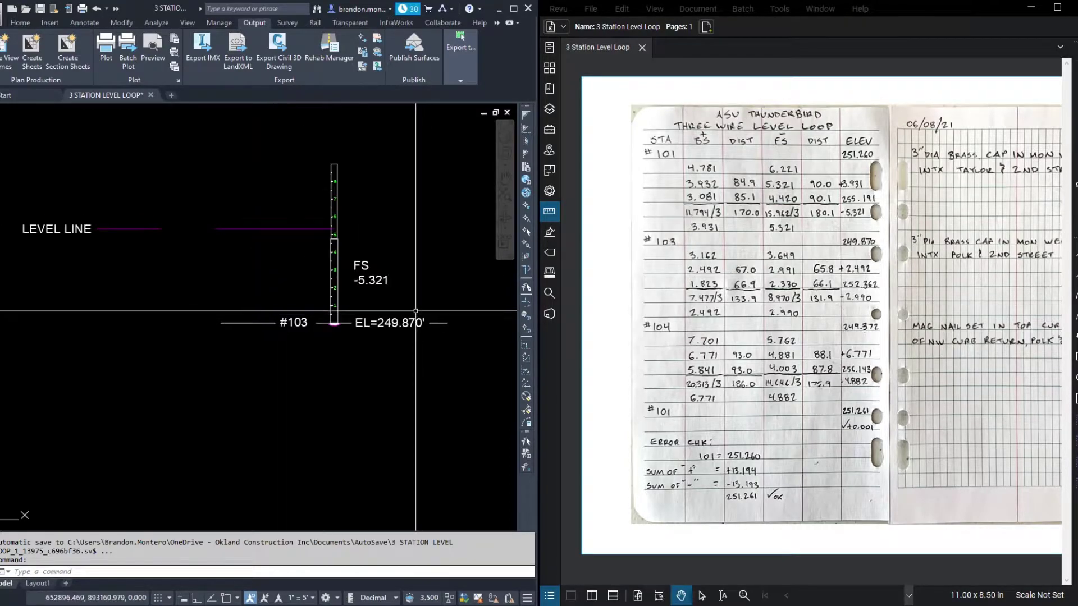
{"action": "scroll", "coordinate": [171, 298], "scroll_direction": "up", "scroll_amount": 2}
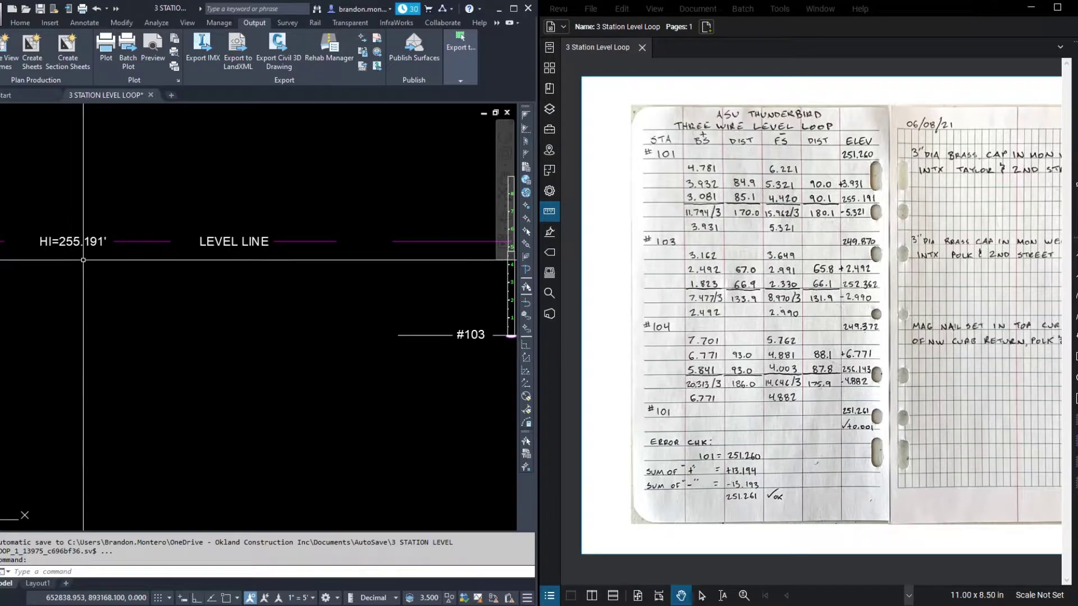
{"action": "scroll", "coordinate": [49, 286], "scroll_direction": "down", "scroll_amount": 2}
{"action": "scroll", "coordinate": [336, 307], "scroll_direction": "up", "scroll_amount": 2}
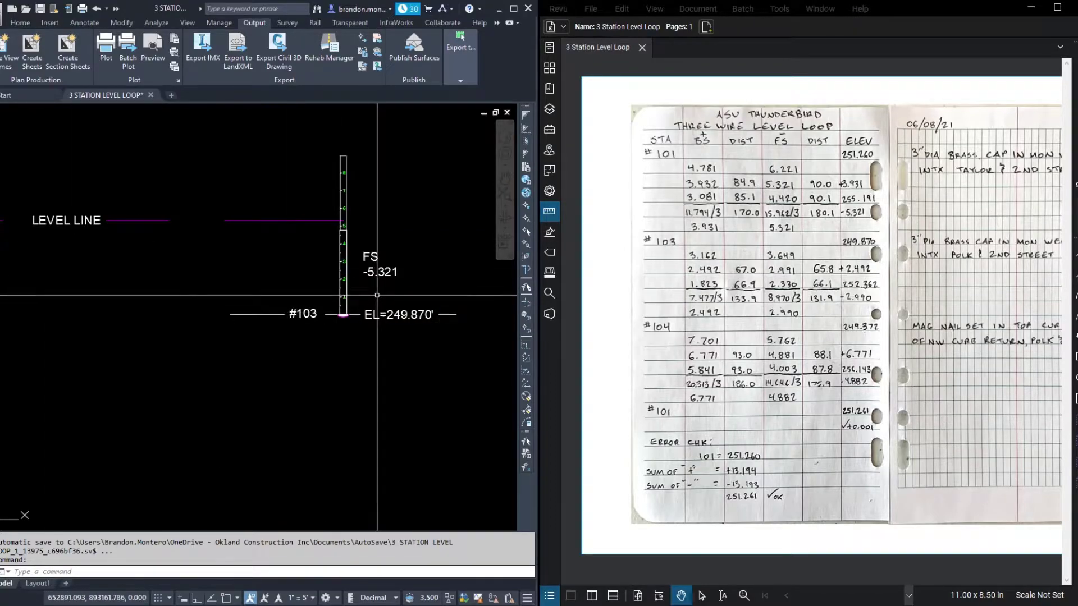
{"action": "scroll", "coordinate": [417, 331], "scroll_direction": "up", "scroll_amount": 2}
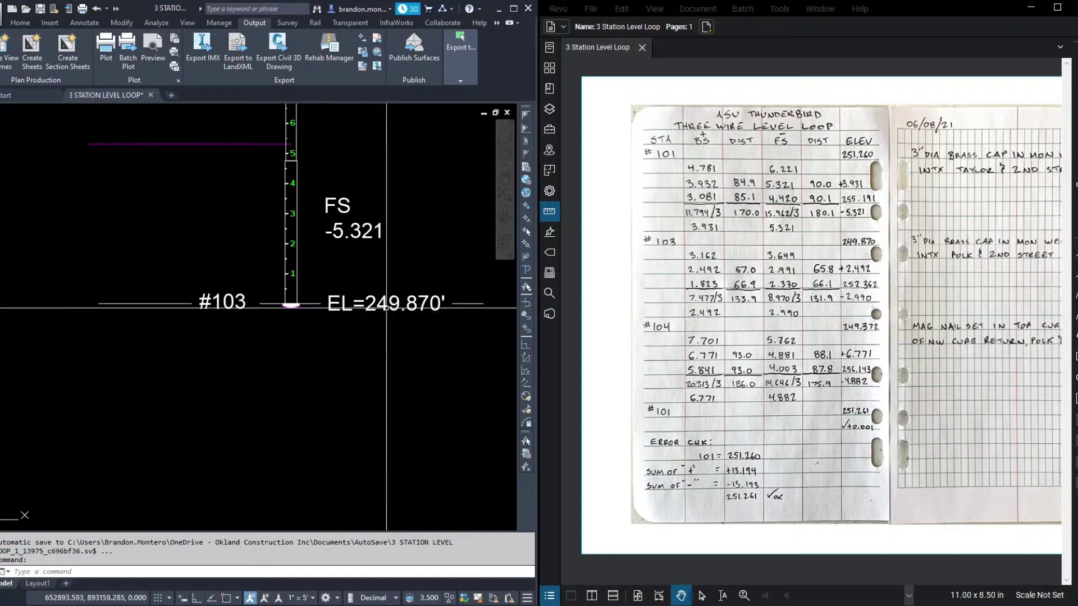
{"action": "scroll", "coordinate": [370, 309], "scroll_direction": "down", "scroll_amount": 5}
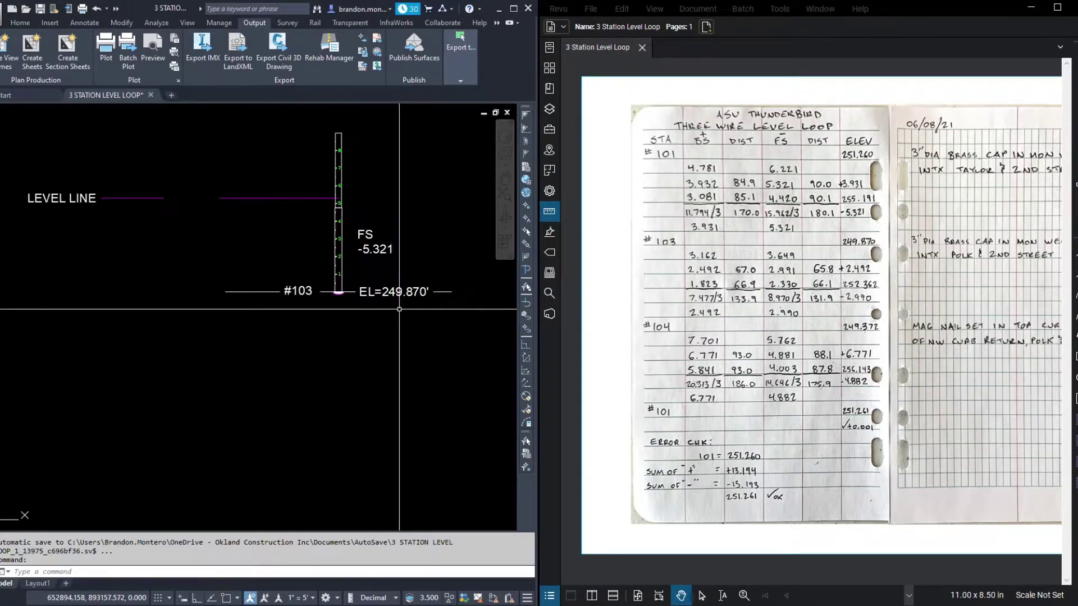
{"action": "scroll", "coordinate": [336, 315], "scroll_direction": "down", "scroll_amount": 5}
- Zoom out from the #103 profile to the site plan block between Taylor and Polk Streets
{"action": "scroll", "coordinate": [148, 351], "scroll_direction": "up", "scroll_amount": 5}
{"action": "scroll", "coordinate": [147, 351], "scroll_direction": "up", "scroll_amount": 4}
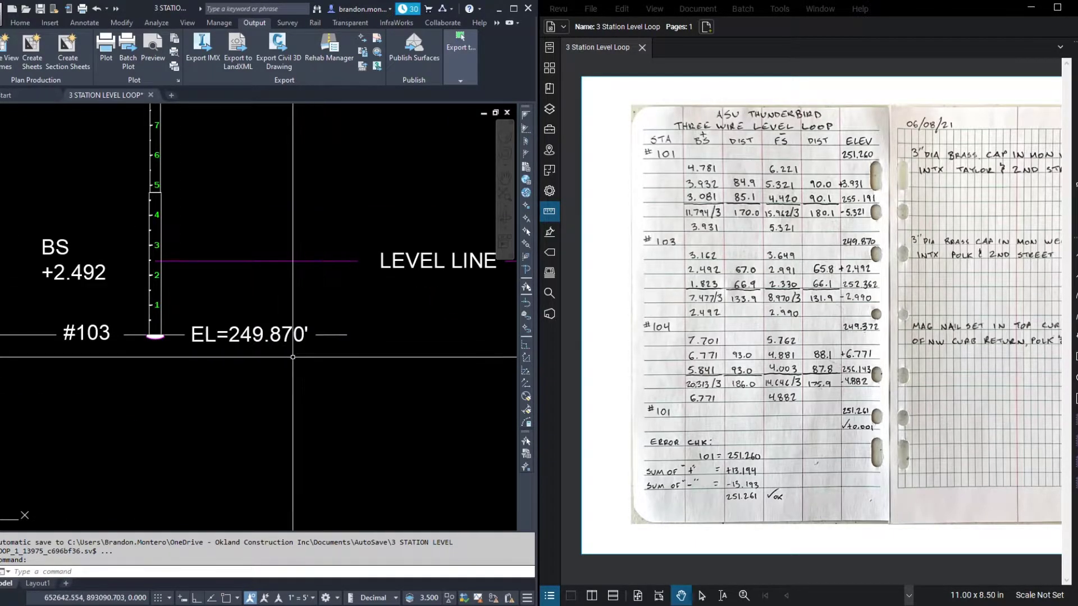
{"action": "scroll", "coordinate": [259, 467], "scroll_direction": "down", "scroll_amount": 6}
{"action": "scroll", "coordinate": [258, 467], "scroll_direction": "down", "scroll_amount": 6}
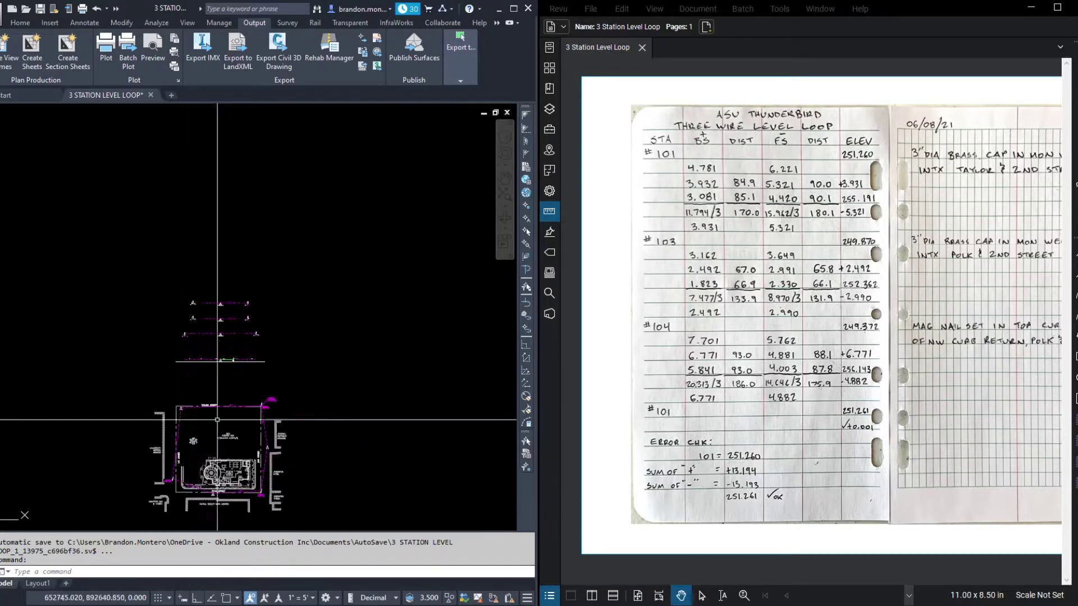
{"action": "scroll", "coordinate": [183, 480], "scroll_direction": "up", "scroll_amount": 4}
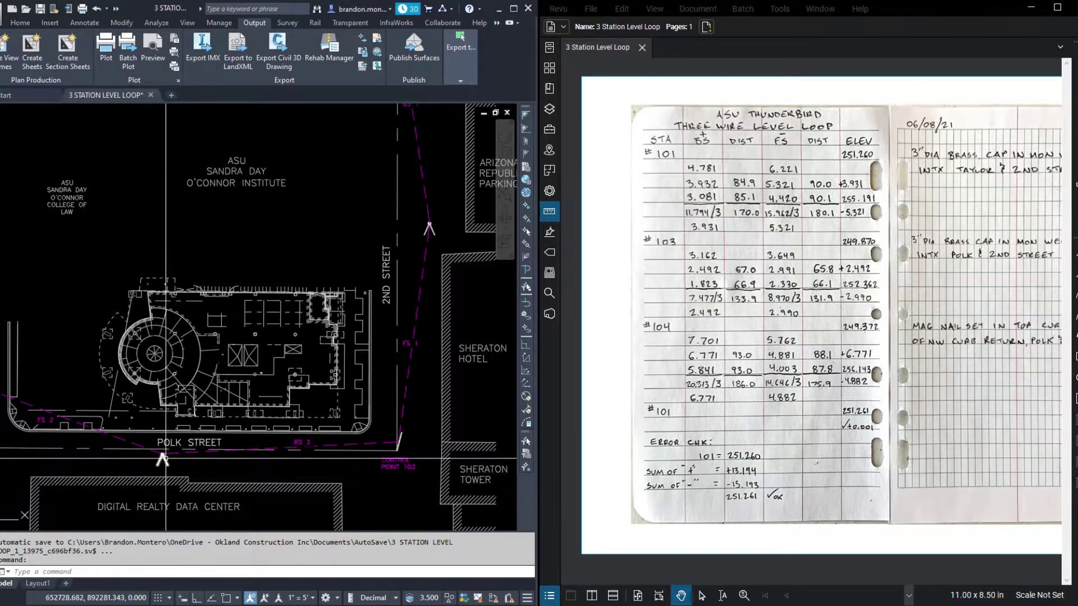
{"action": "scroll", "coordinate": [387, 464], "scroll_direction": "down", "scroll_amount": 3}
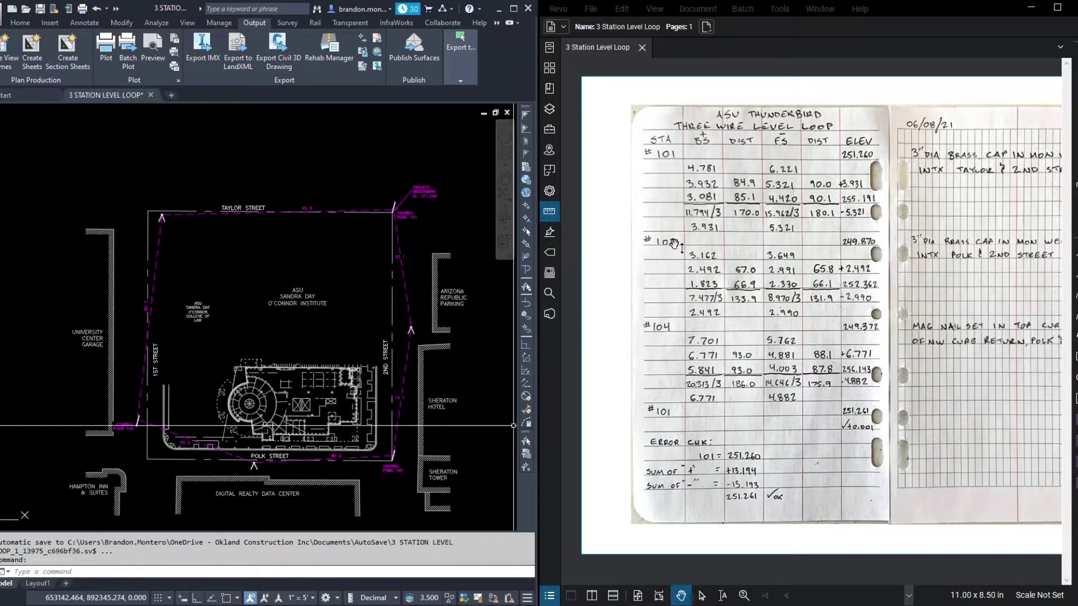
- Zoom into the profiles to review BS +2.492, HI=252.362' and #104 FS -2.990
{"action": "scroll", "coordinate": [235, 393], "scroll_direction": "down", "scroll_amount": 5}
{"action": "scroll", "coordinate": [235, 369], "scroll_direction": "up", "scroll_amount": 5}
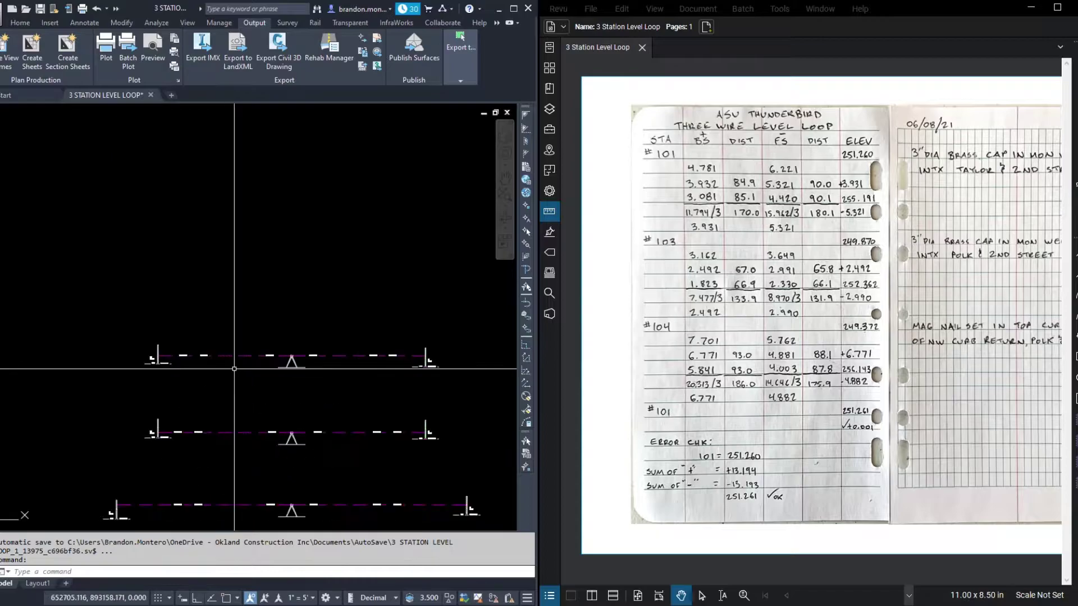
{"action": "scroll", "coordinate": [234, 369], "scroll_direction": "up", "scroll_amount": 12}
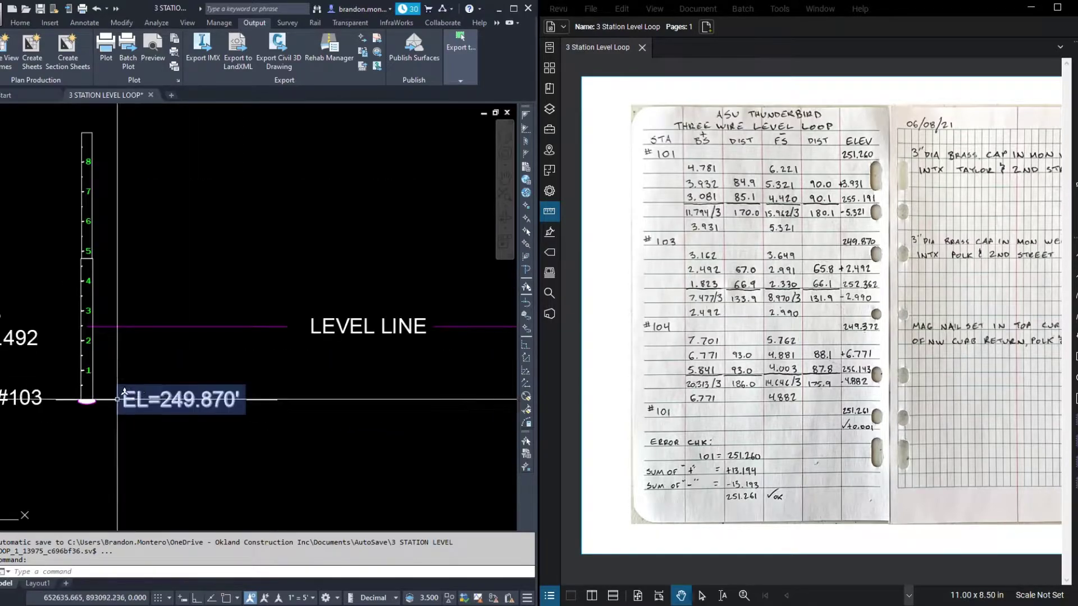
{"action": "scroll", "coordinate": [117, 399], "scroll_direction": "down", "scroll_amount": 2}
{"action": "scroll", "coordinate": [56, 359], "scroll_direction": "up", "scroll_amount": 2}
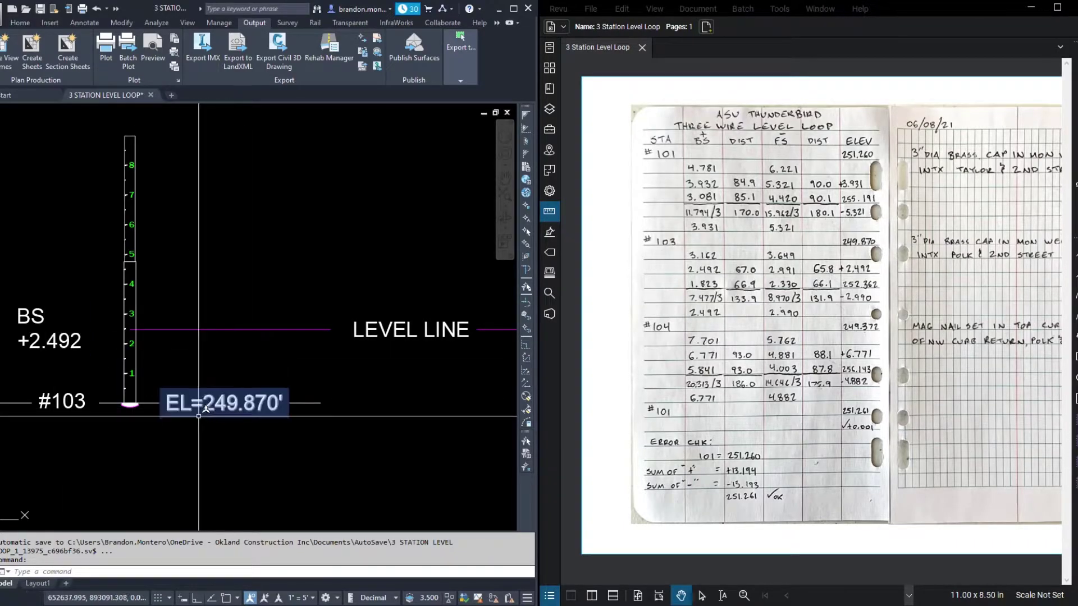
{"action": "scroll", "coordinate": [199, 416], "scroll_direction": "down", "scroll_amount": 3}
{"action": "scroll", "coordinate": [260, 495], "scroll_direction": "up", "scroll_amount": 2}
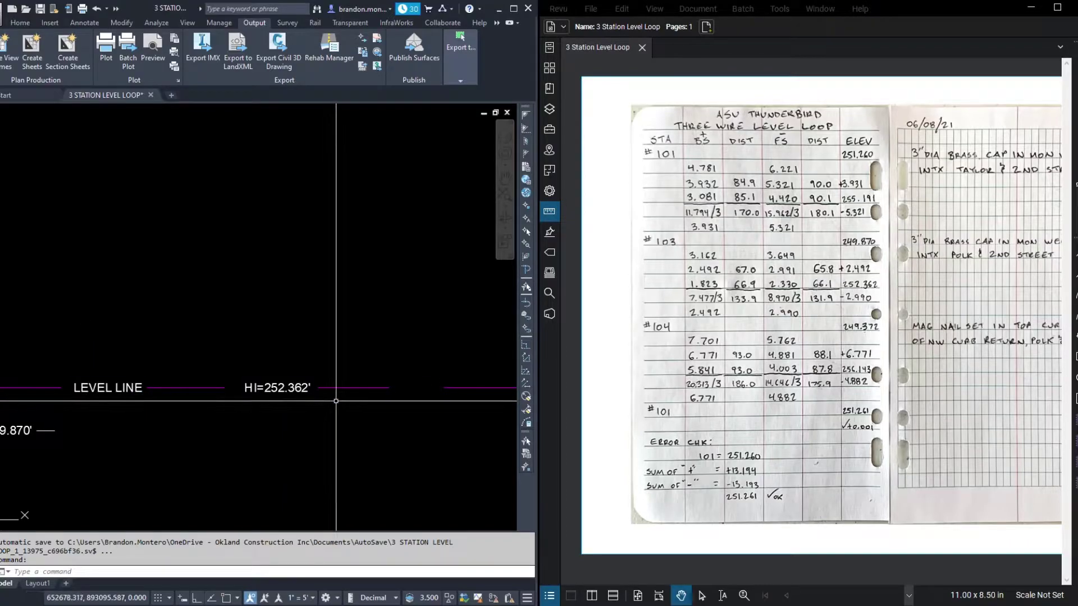
{"action": "scroll", "coordinate": [162, 399], "scroll_direction": "down", "scroll_amount": 3}
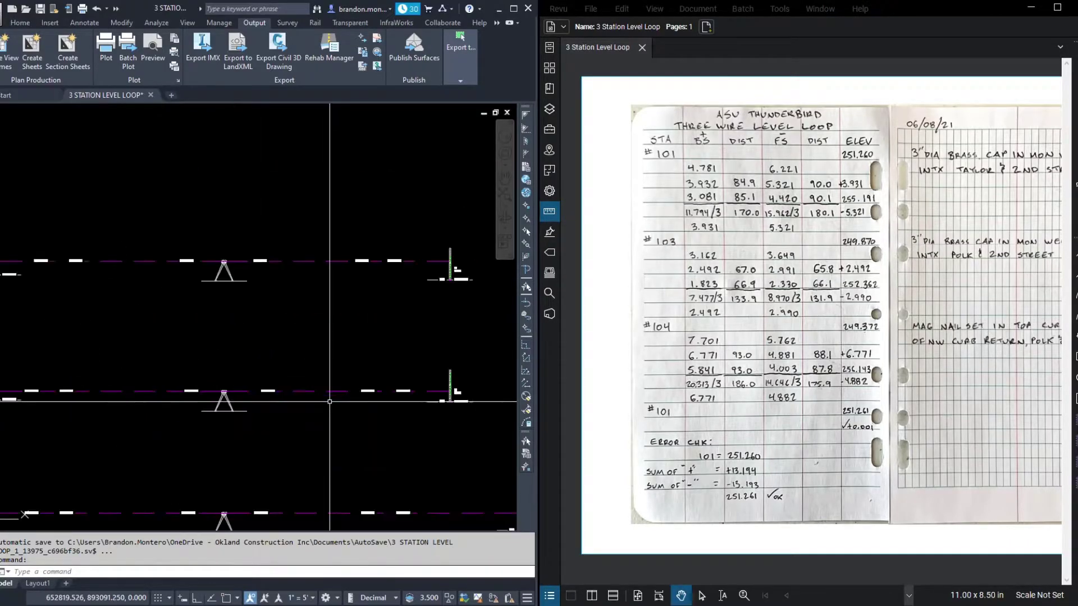
{"action": "scroll", "coordinate": [325, 373], "scroll_direction": "up", "scroll_amount": 2}
{"action": "scroll", "coordinate": [191, 378], "scroll_direction": "up", "scroll_amount": 3}
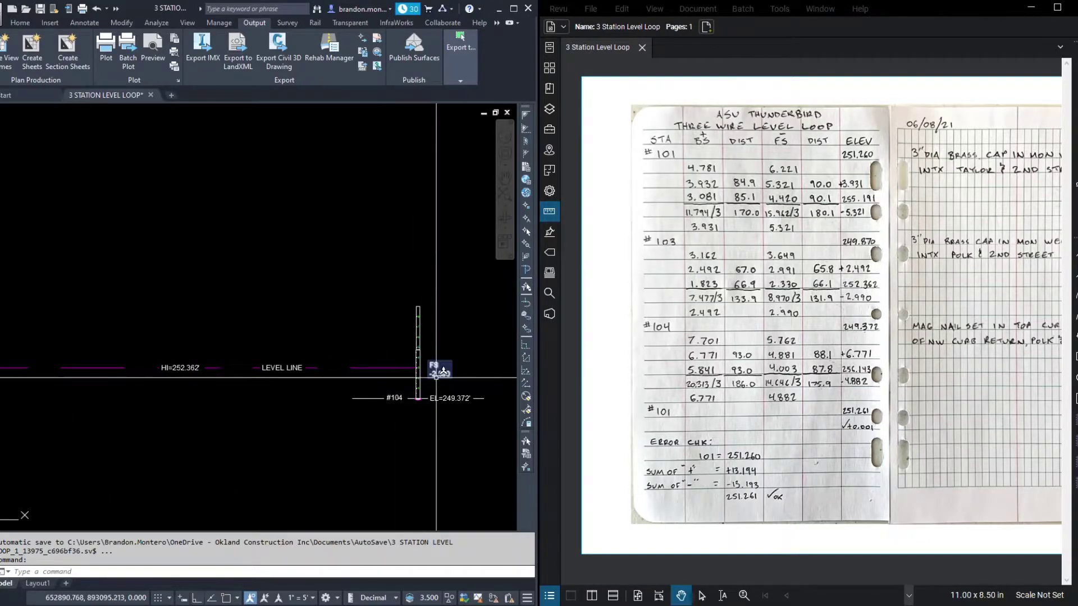
- Zoom back out to the site plan around 1st Street and Polk Street
{"action": "scroll", "coordinate": [146, 371], "scroll_direction": "up", "scroll_amount": 2}
{"action": "scroll", "coordinate": [149, 372], "scroll_direction": "down", "scroll_amount": 2}
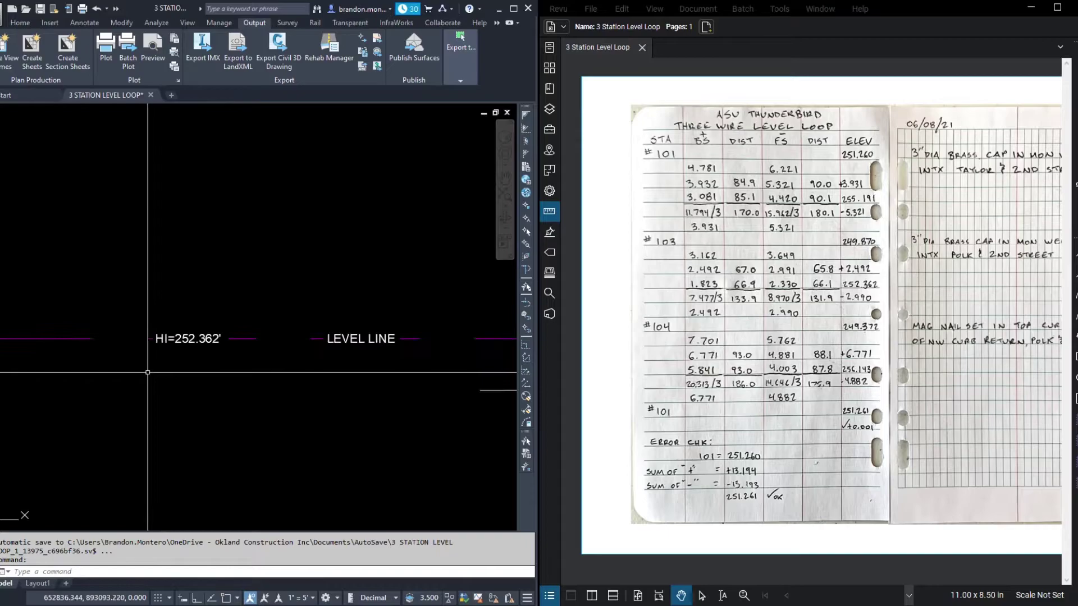
{"action": "scroll", "coordinate": [398, 385], "scroll_direction": "up", "scroll_amount": 3}
{"action": "scroll", "coordinate": [404, 384], "scroll_direction": "down", "scroll_amount": 1}
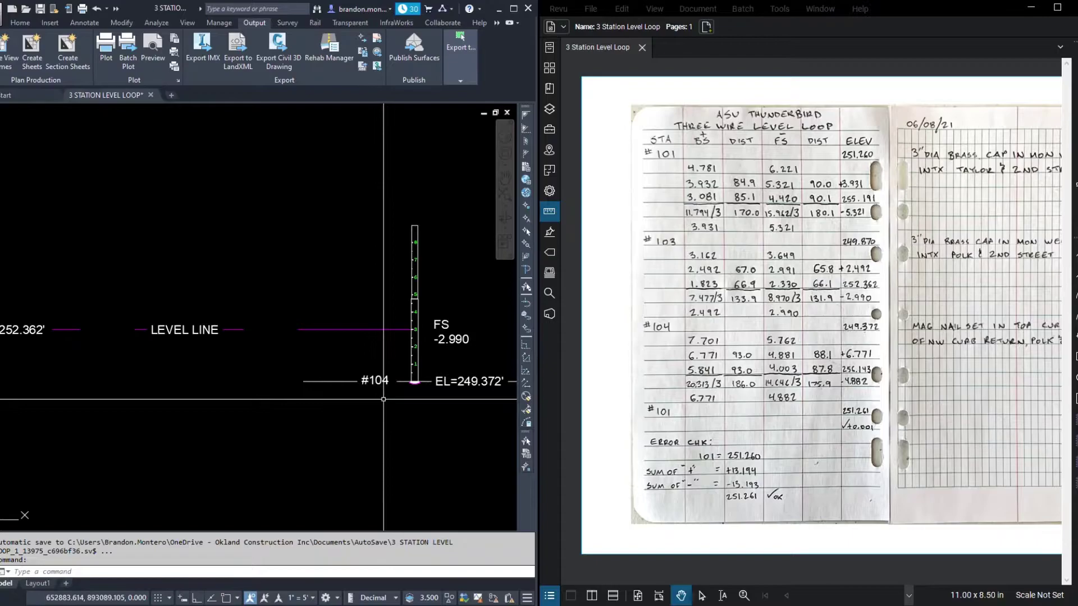
{"action": "scroll", "coordinate": [359, 387], "scroll_direction": "down", "scroll_amount": 6}
{"action": "scroll", "coordinate": [311, 312], "scroll_direction": "up", "scroll_amount": 5}
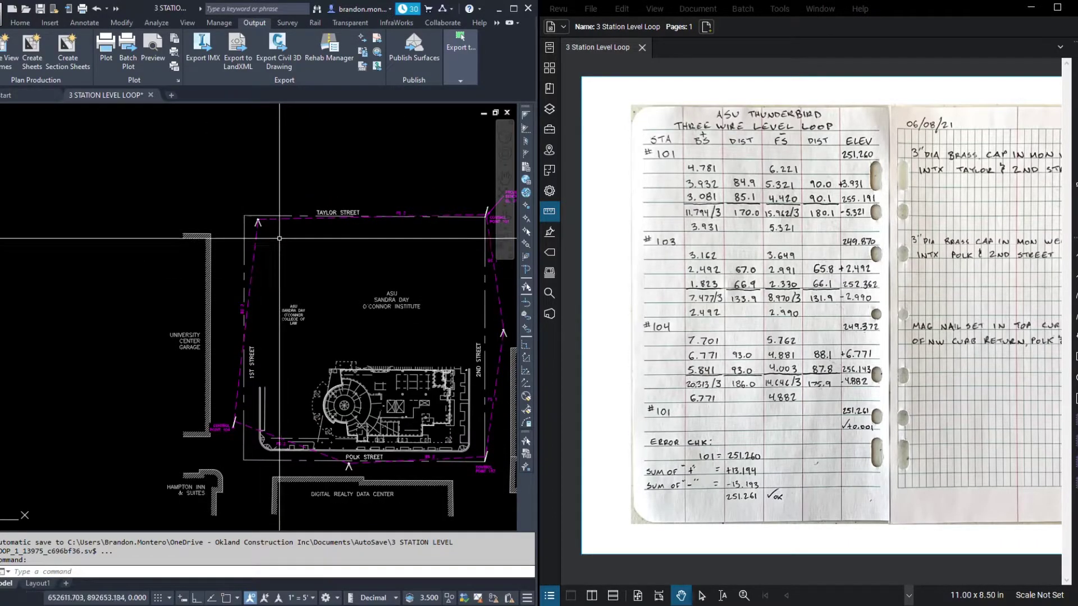
- Zoom in on Control Point 101 and the project benchmark, then out to the whole loop
{"action": "scroll", "coordinate": [279, 238], "scroll_direction": "down", "scroll_amount": 2}
{"action": "scroll", "coordinate": [403, 224], "scroll_direction": "up", "scroll_amount": 2}
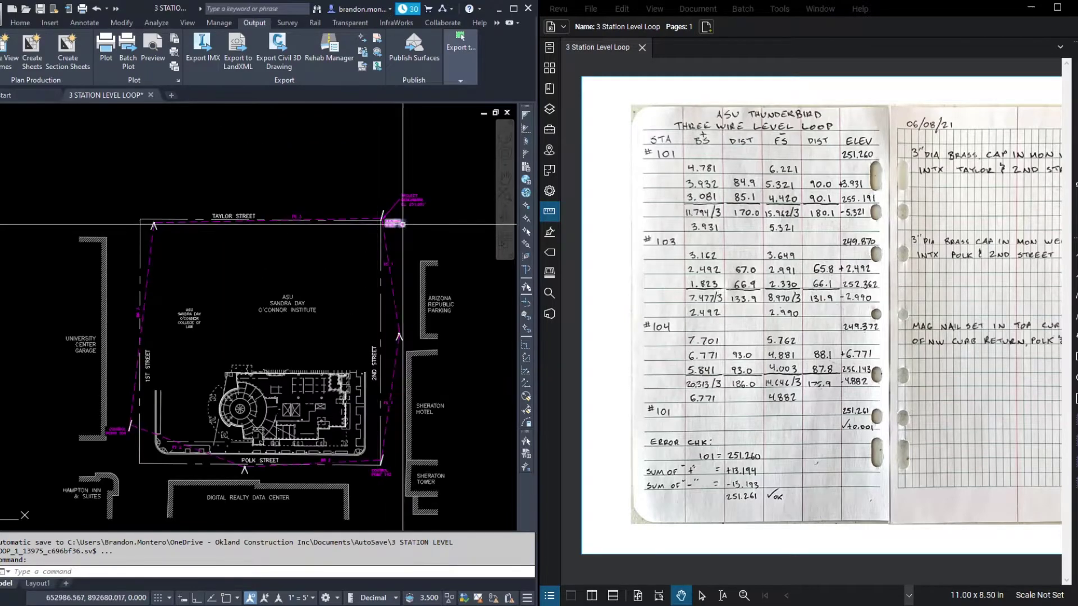
{"action": "scroll", "coordinate": [403, 224], "scroll_direction": "up", "scroll_amount": 5}
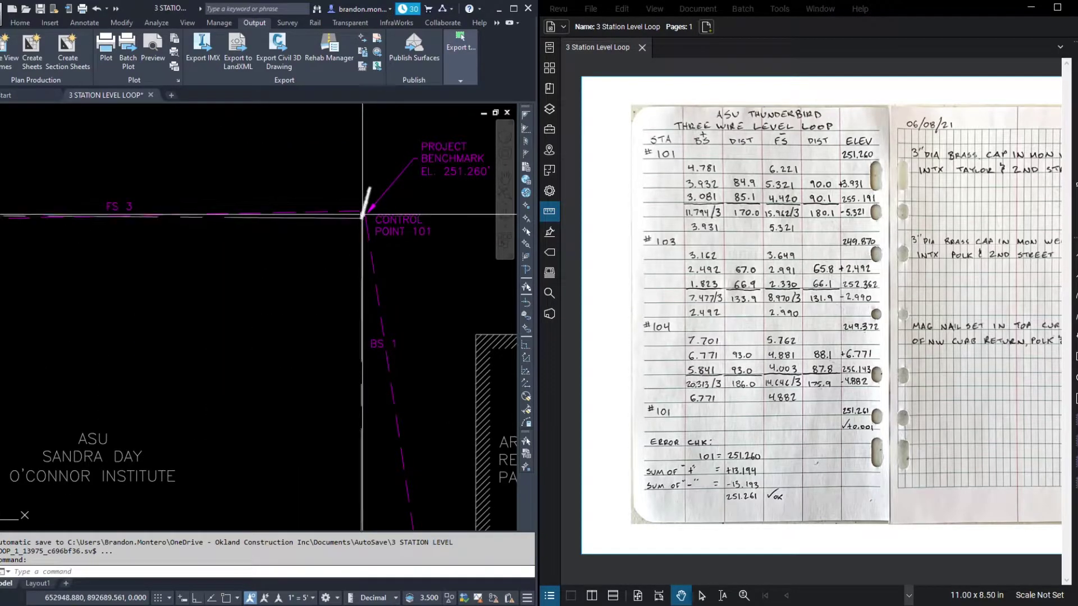
{"action": "scroll", "coordinate": [399, 225], "scroll_direction": "down", "scroll_amount": 5}
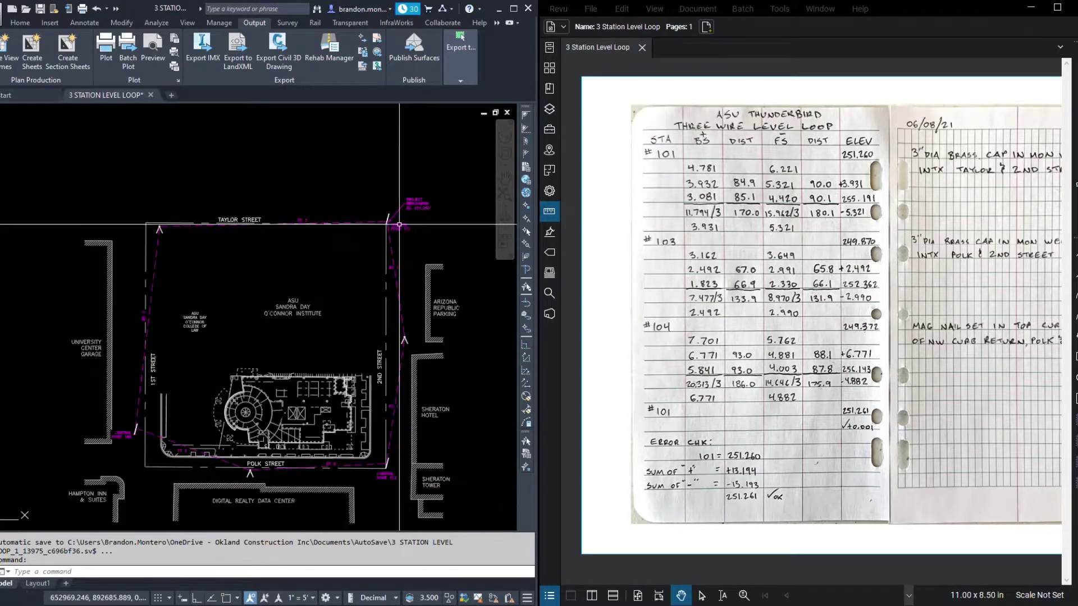
{"action": "scroll", "coordinate": [399, 234], "scroll_direction": "up", "scroll_amount": 2}
{"action": "scroll", "coordinate": [396, 271], "scroll_direction": "down", "scroll_amount": 2}
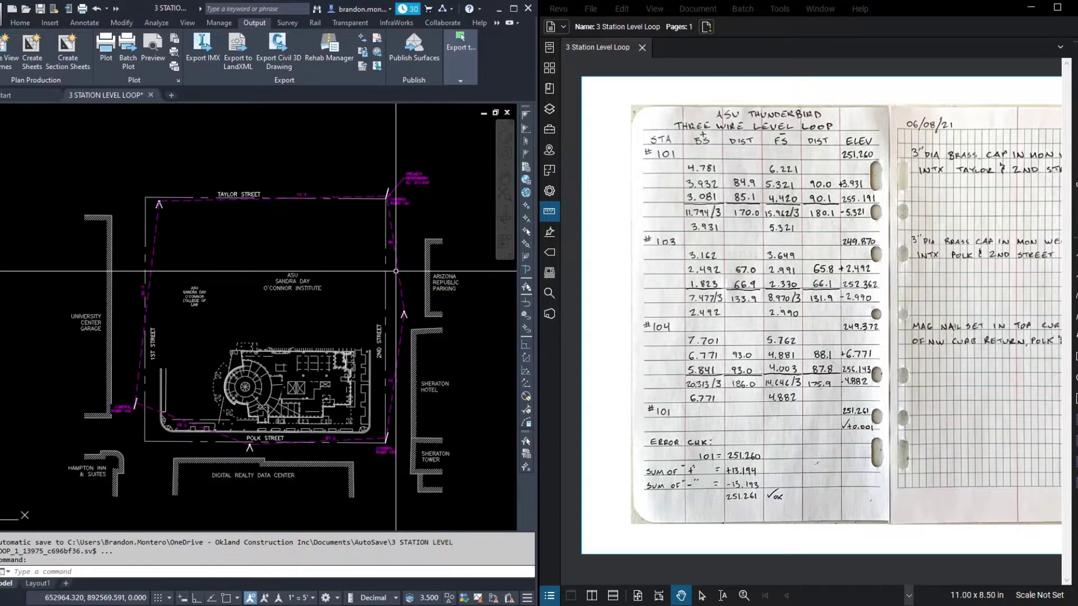
{"action": "scroll", "coordinate": [392, 381], "scroll_direction": "up", "scroll_amount": 2}
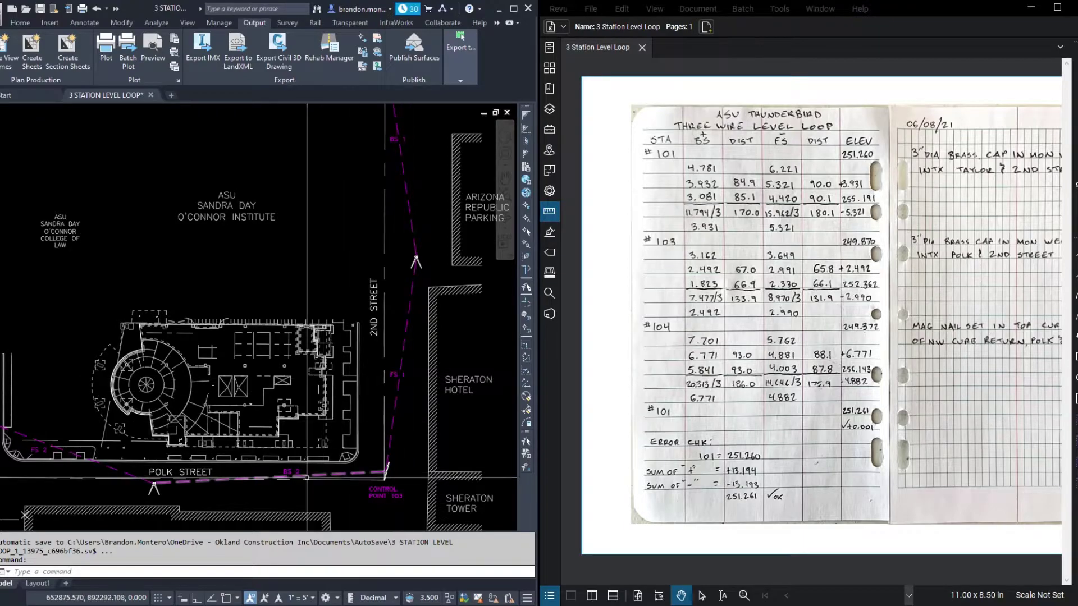
{"action": "scroll", "coordinate": [127, 337], "scroll_direction": "down", "scroll_amount": 2}
{"action": "scroll", "coordinate": [140, 332], "scroll_direction": "up", "scroll_amount": 2}
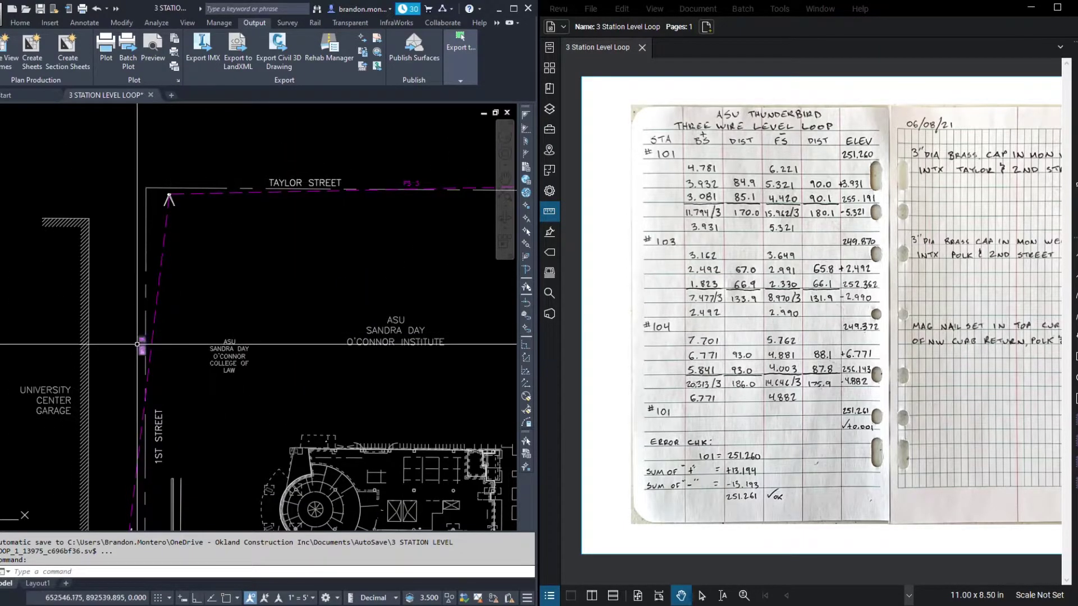
{"action": "scroll", "coordinate": [426, 184], "scroll_direction": "down", "scroll_amount": 2}
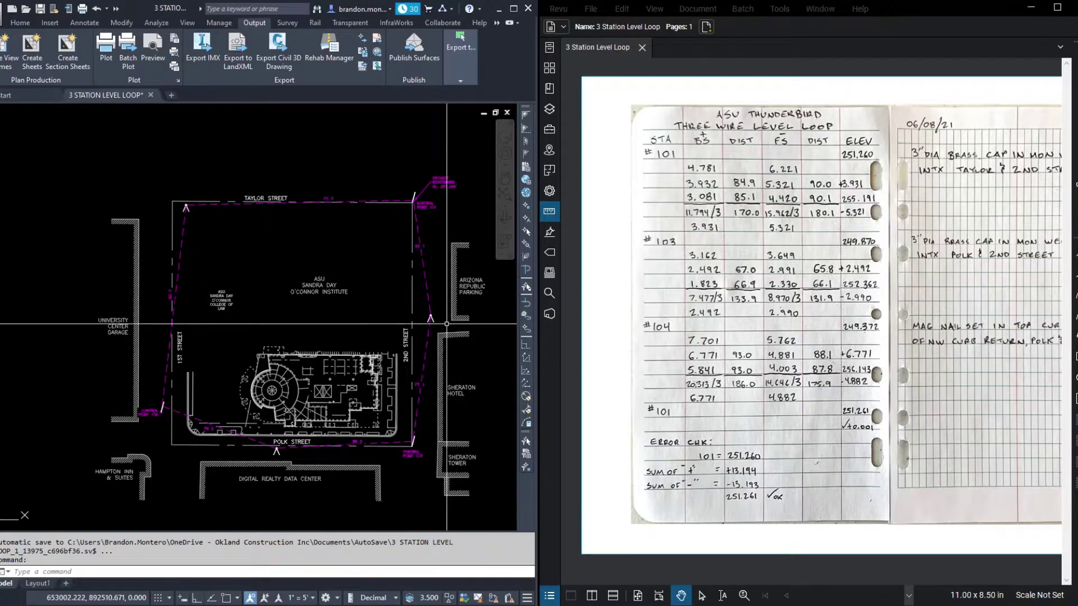
{"action": "mouse_move", "coordinate": [470, 289]}
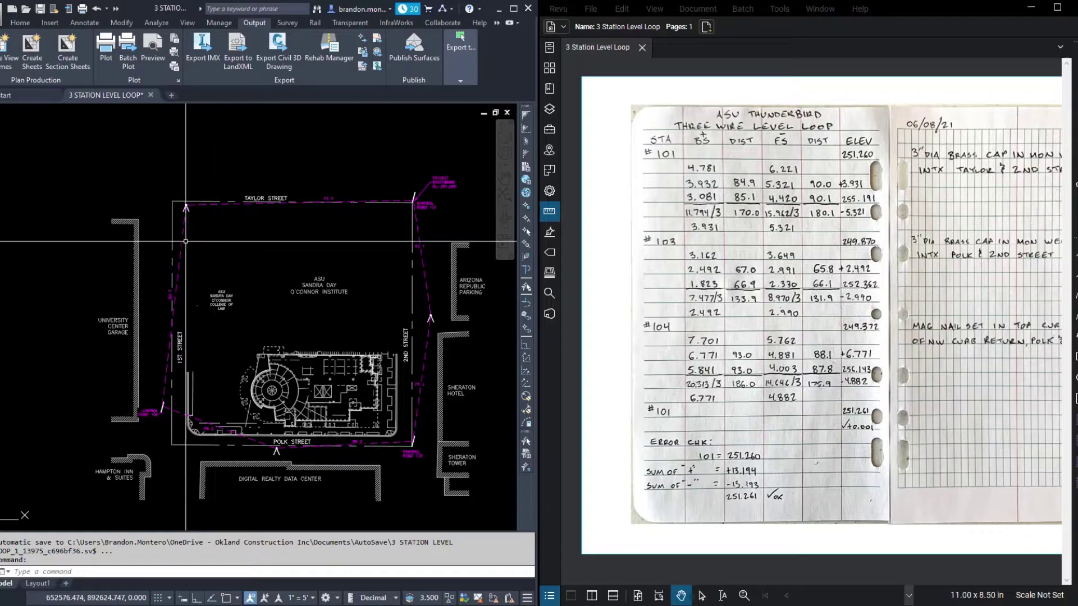
- Zoom from the site plan onto the level rod with its target circle and TOP/MIDDLE/BOTTOM labels
{"action": "scroll", "coordinate": [271, 230], "scroll_direction": "down", "scroll_amount": 5}
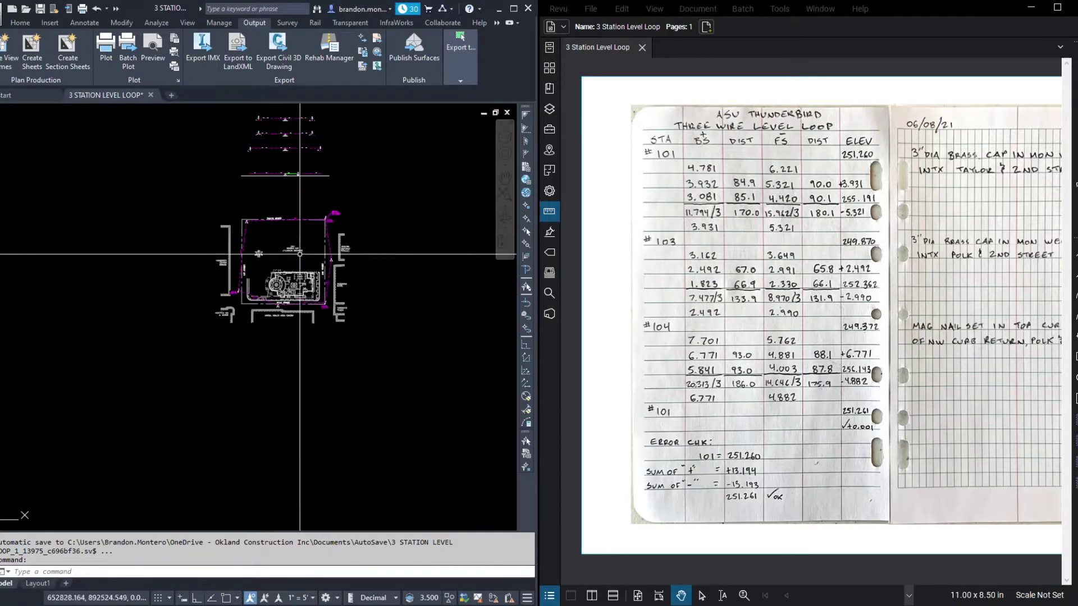
{"action": "scroll", "coordinate": [295, 254], "scroll_direction": "up", "scroll_amount": 8}
{"action": "scroll", "coordinate": [242, 262], "scroll_direction": "up", "scroll_amount": 2}
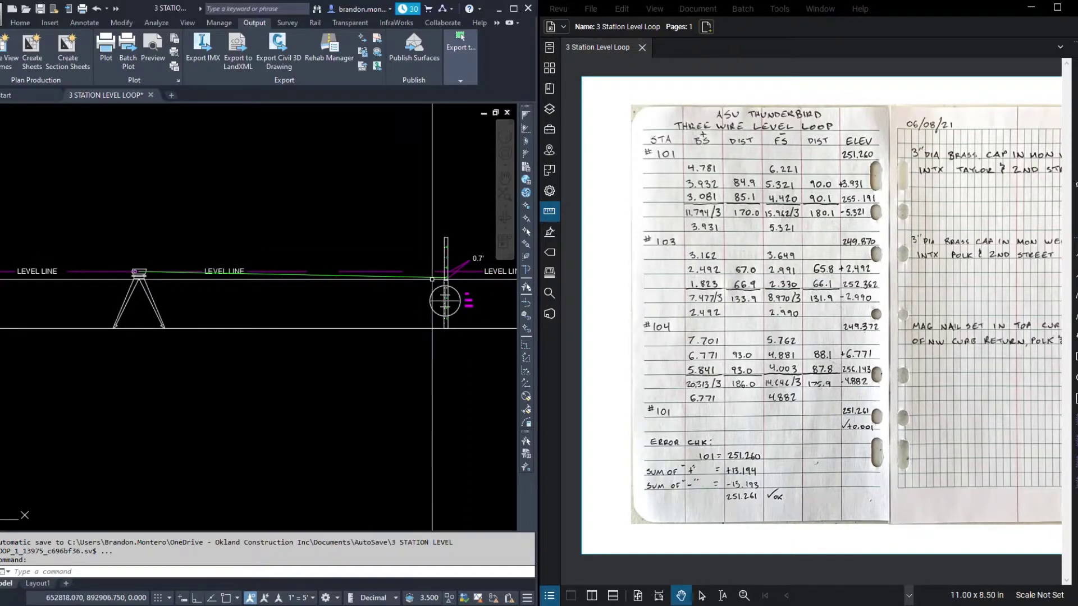
{"action": "scroll", "coordinate": [446, 292], "scroll_direction": "up", "scroll_amount": 7}
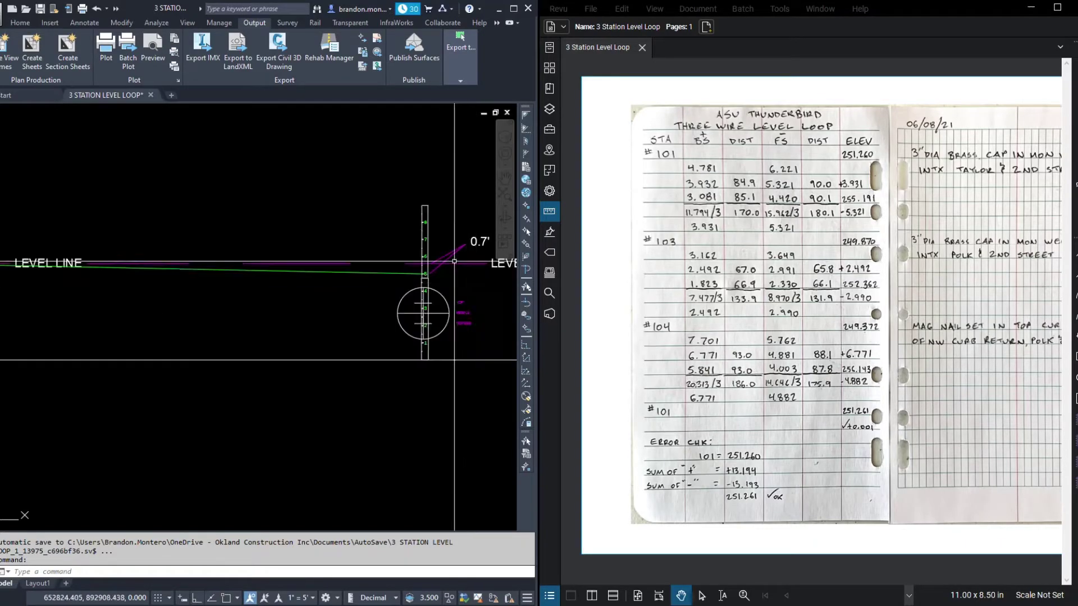
{"action": "scroll", "coordinate": [289, 292], "scroll_direction": "down", "scroll_amount": 2}
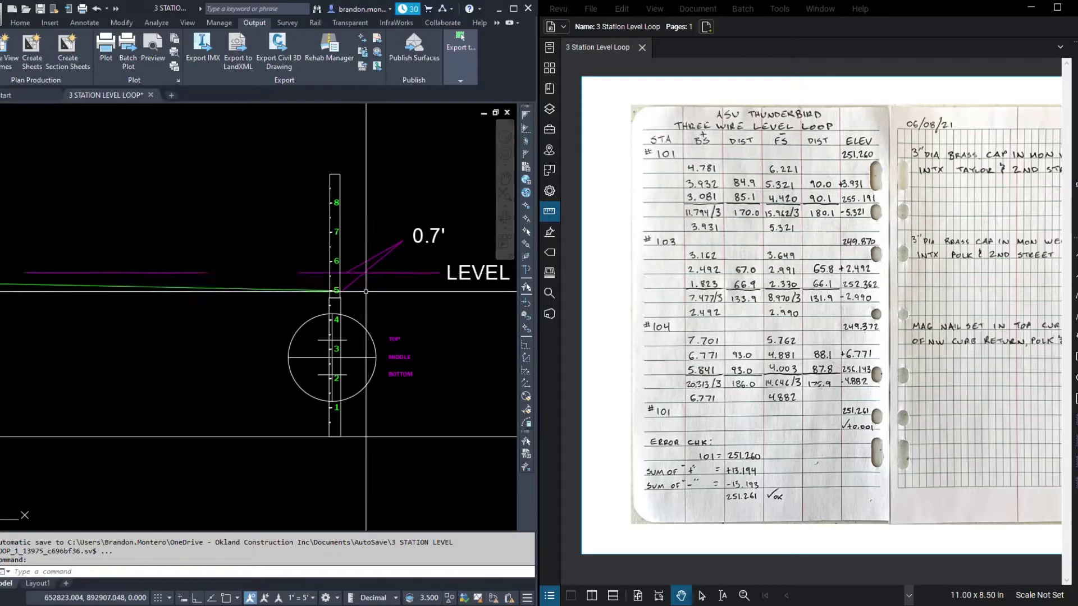
- Erase the target circle and its TOP/MIDDLE/BOTTOM labels
{"action": "left_click", "coordinate": [394, 320]}
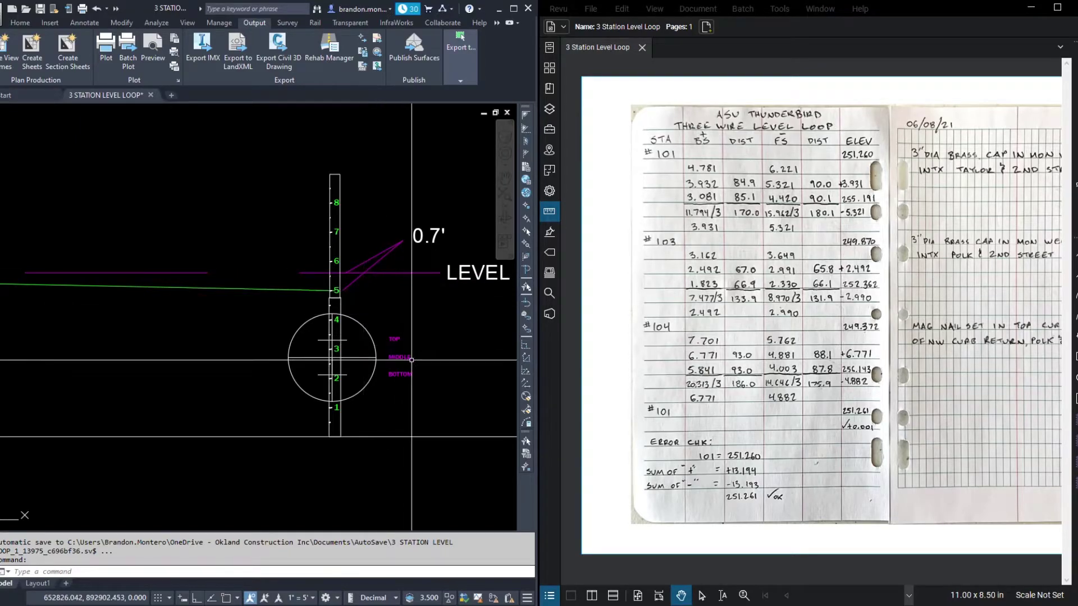
{"action": "left_click", "coordinate": [365, 345]}
{"action": "type", "text": "e"}
{"action": "key", "text": "Return"}
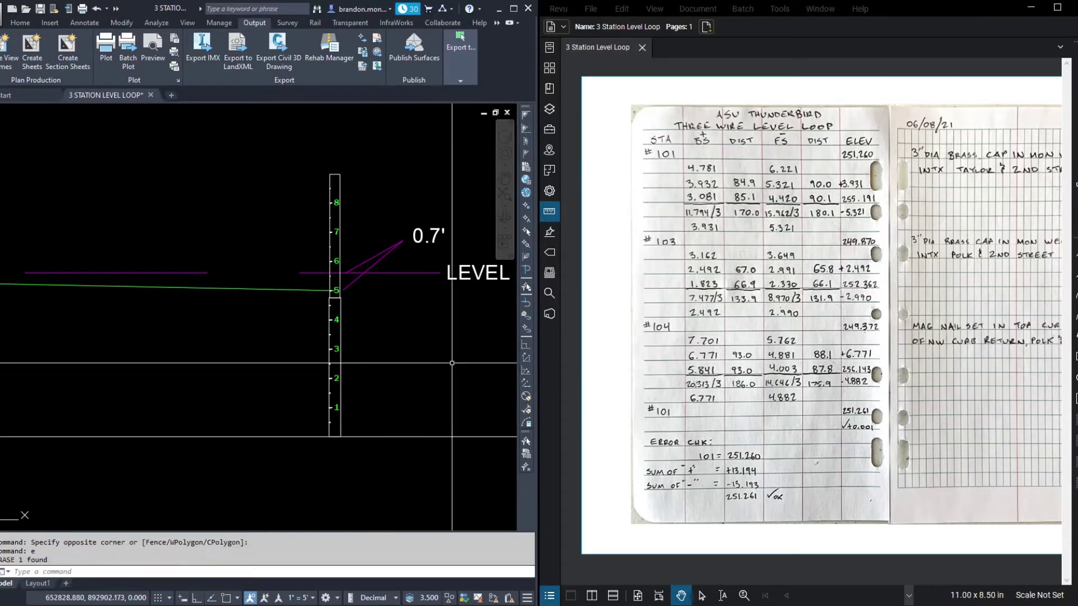
- Undo the earlier mirror operation
{"action": "scroll", "coordinate": [452, 363], "scroll_direction": "down", "scroll_amount": 5}
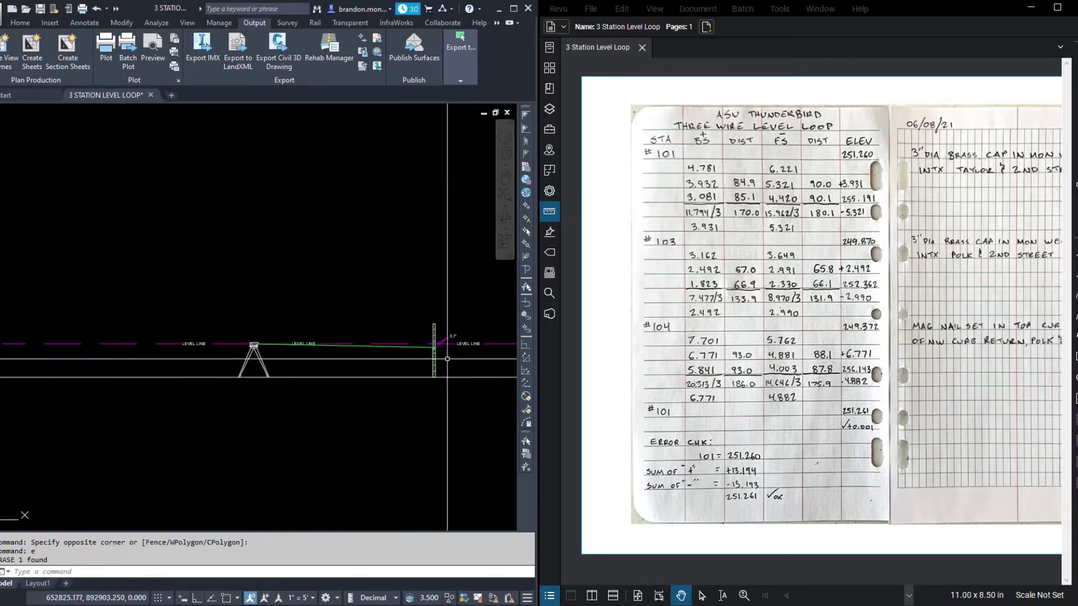
{"action": "scroll", "coordinate": [448, 359], "scroll_direction": "up", "scroll_amount": 3}
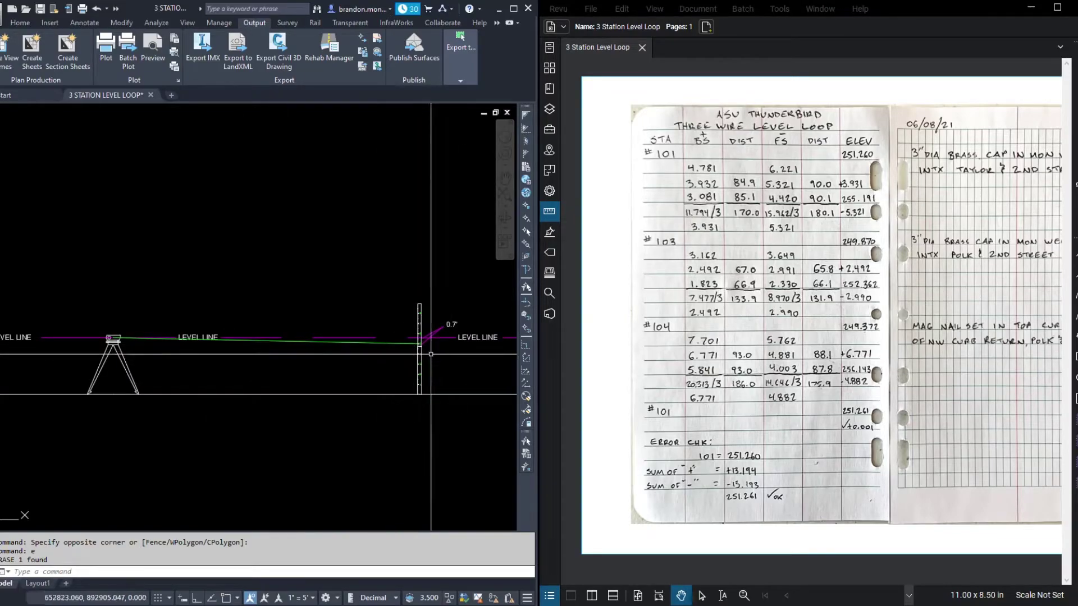
{"action": "key", "text": "Return"}
{"action": "key", "text": "ctrl+z"}
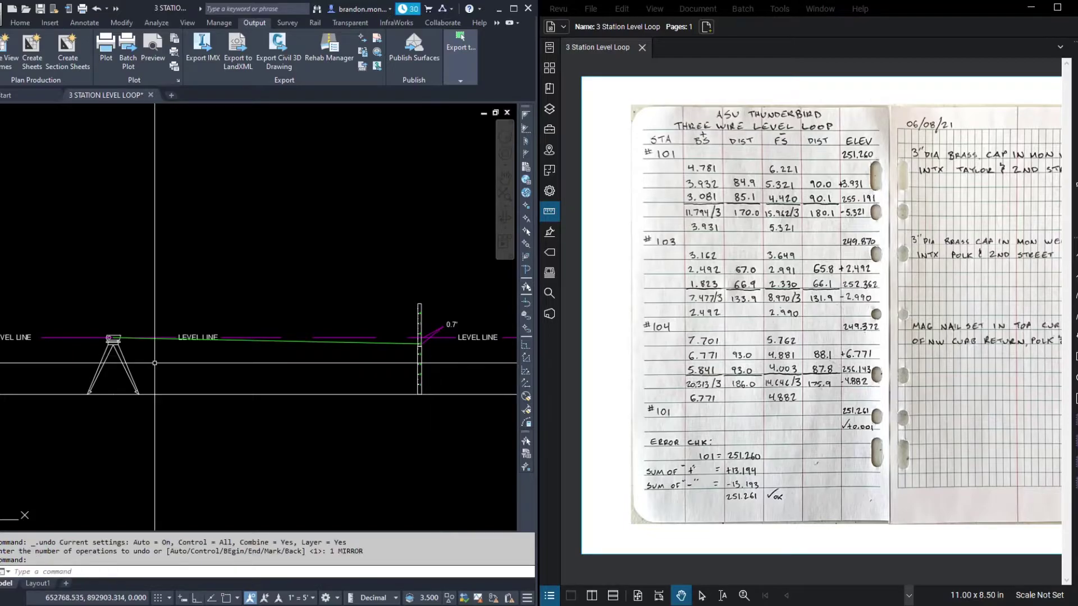
- Start MIRROR and select the level rod and its label
{"action": "type", "text": "mi"}
{"action": "key", "text": "Return"}
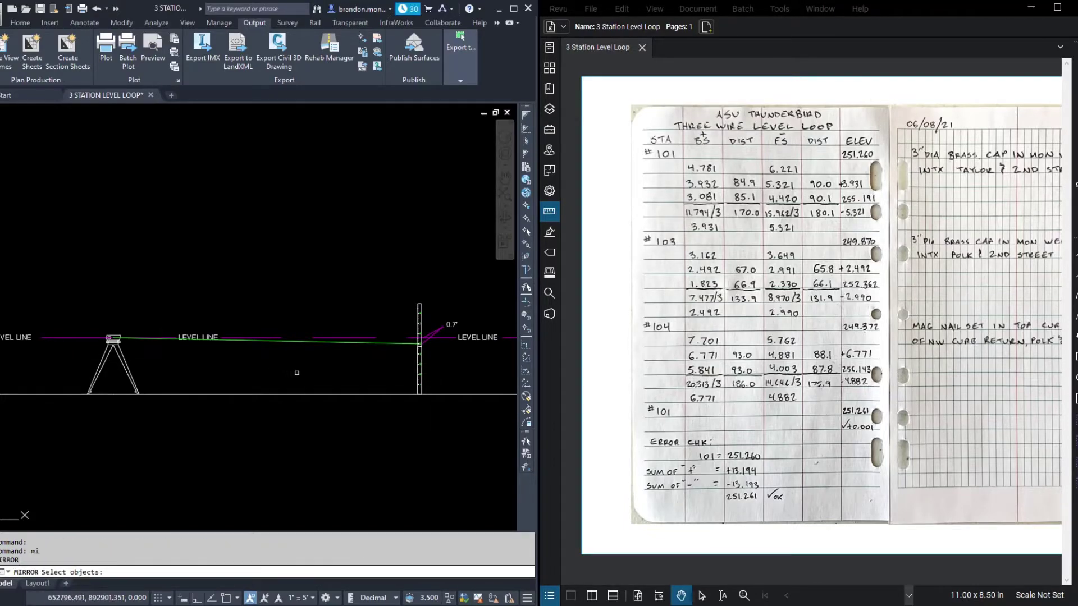
{"action": "scroll", "coordinate": [440, 375], "scroll_direction": "up", "scroll_amount": 3}
{"action": "left_click", "coordinate": [438, 355]}
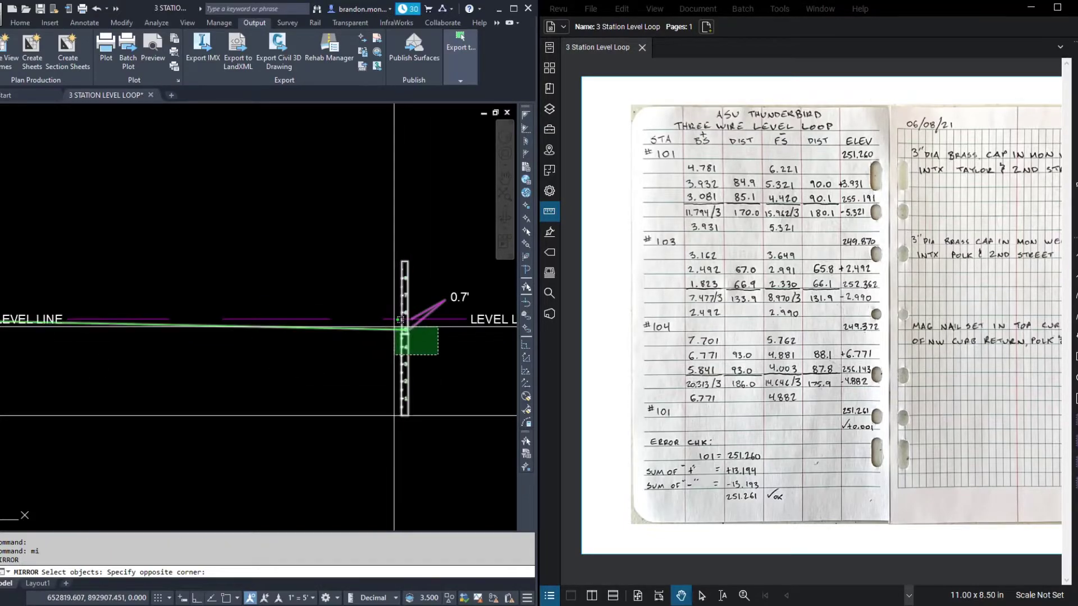
{"action": "left_click", "coordinate": [399, 321]}
{"action": "scroll", "coordinate": [451, 352], "scroll_direction": "down", "scroll_amount": 2}
{"action": "key", "text": "Return"}
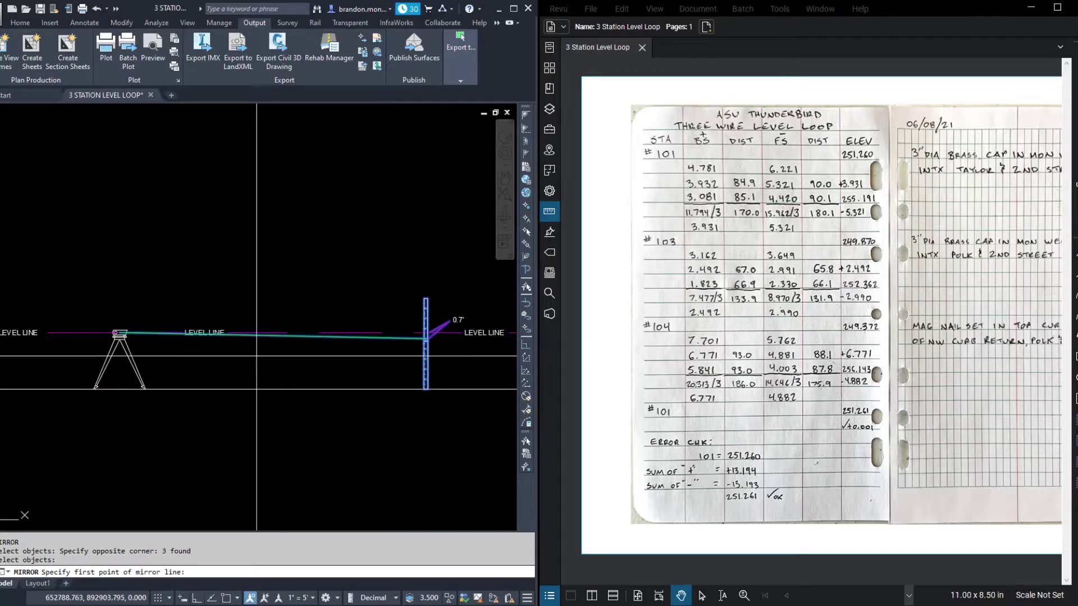
- Mirror the rod about a vertical line through the tripod's insertion point, keeping the original
{"action": "right_click", "coordinate": [250, 366], "text": "shift"}
{"action": "left_click", "coordinate": [281, 309]}
{"action": "left_click", "coordinate": [119, 389]}
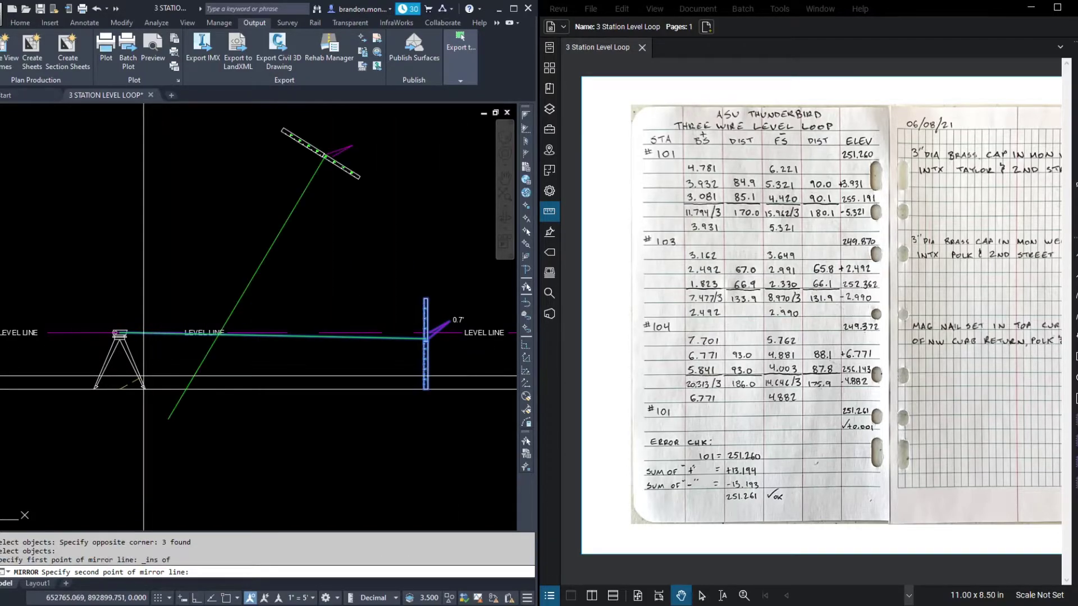
{"action": "key", "text": "F8"}
{"action": "scroll", "coordinate": [149, 292], "scroll_direction": "down", "scroll_amount": 2}
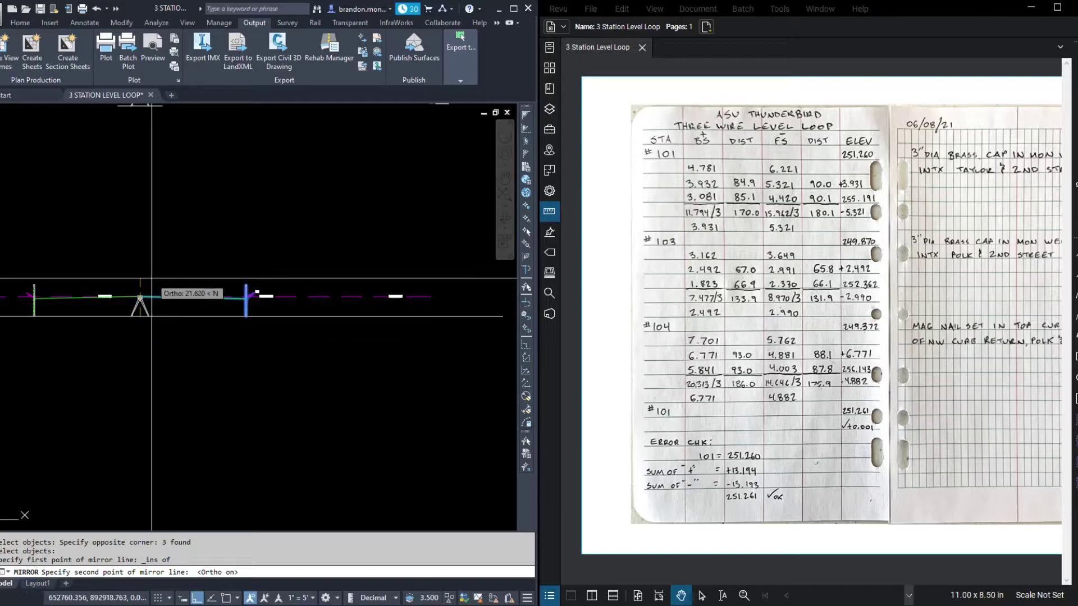
{"action": "left_click", "coordinate": [147, 262]}
{"action": "type", "text": "n"}
{"action": "key", "text": "Return"}
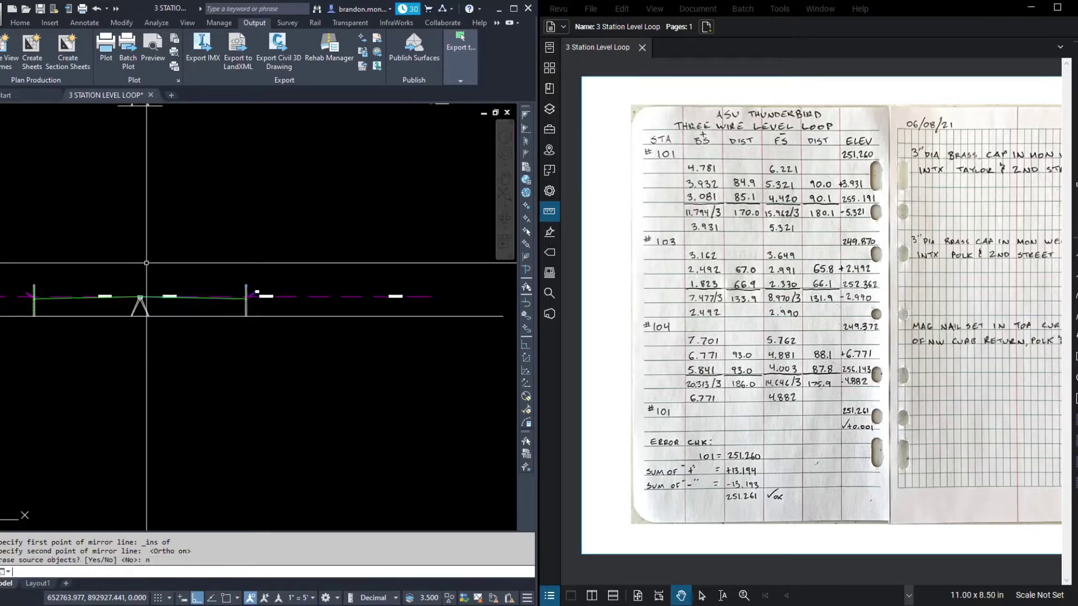
{"action": "scroll", "coordinate": [250, 298], "scroll_direction": "up", "scroll_amount": 3}
- Copy the 0.7' label from its base point toward the mirrored rod
{"action": "type", "text": "co"}
{"action": "key", "text": "Return"}
{"action": "scroll", "coordinate": [286, 304], "scroll_direction": "up", "scroll_amount": 4}
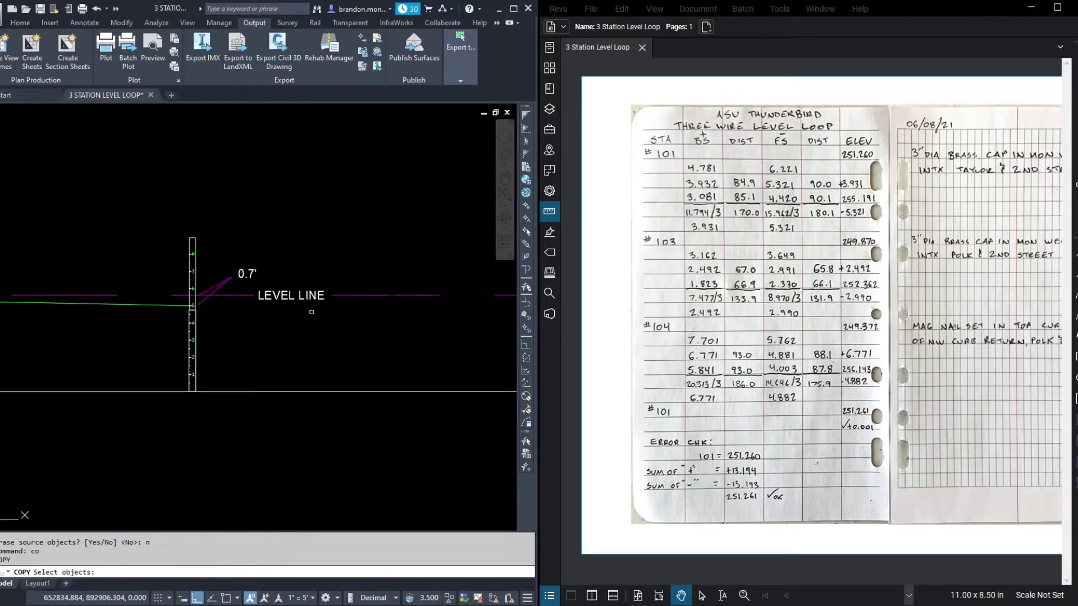
{"action": "left_click_drag", "start_coordinate": [272, 234], "coordinate": [193, 240]}
{"action": "key", "text": "Return"}
{"action": "left_click", "coordinate": [200, 237]}
{"action": "scroll", "coordinate": [200, 237], "scroll_direction": "down", "scroll_amount": 5}
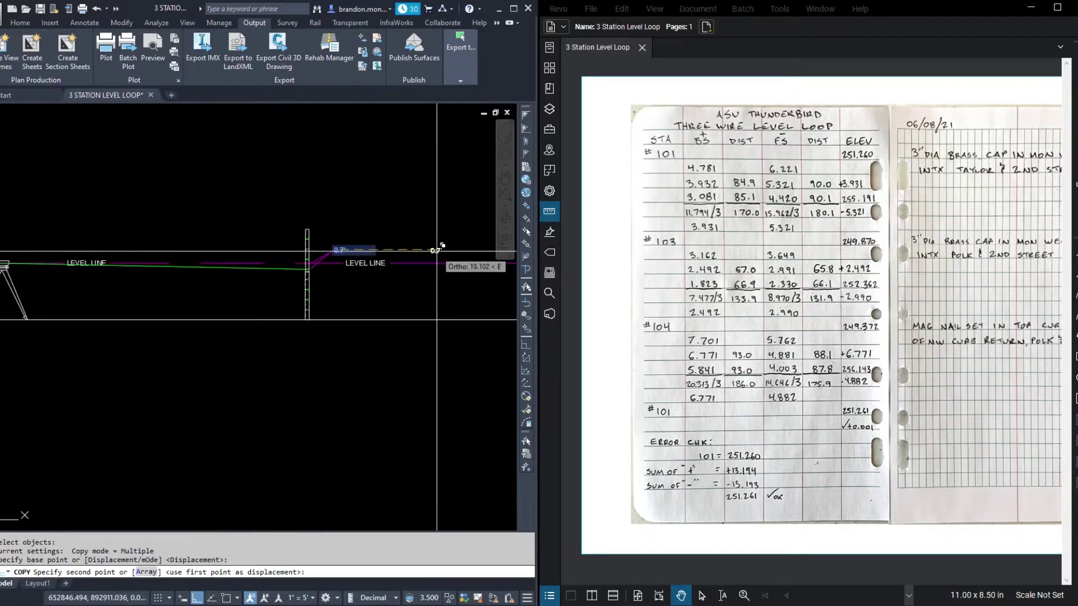
{"action": "middle_click_drag", "start_coordinate": [332, 263], "coordinate": [416, 289]}
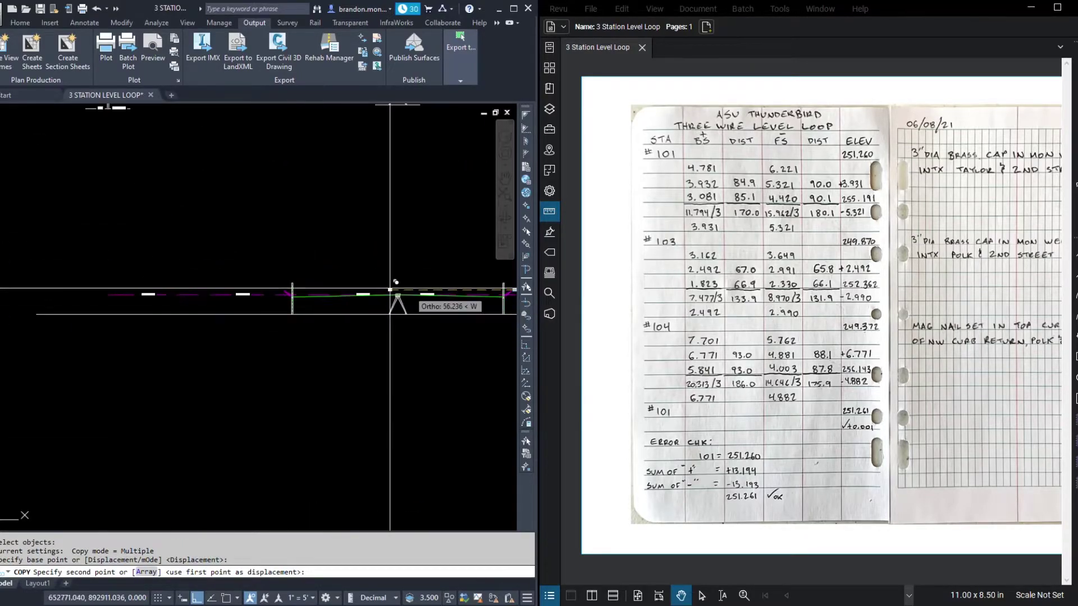
{"action": "scroll", "coordinate": [180, 277], "scroll_direction": "up", "scroll_amount": 1}
{"action": "key", "text": "Escape"}
{"action": "key", "text": "Escape"}
{"action": "key", "text": "Escape"}
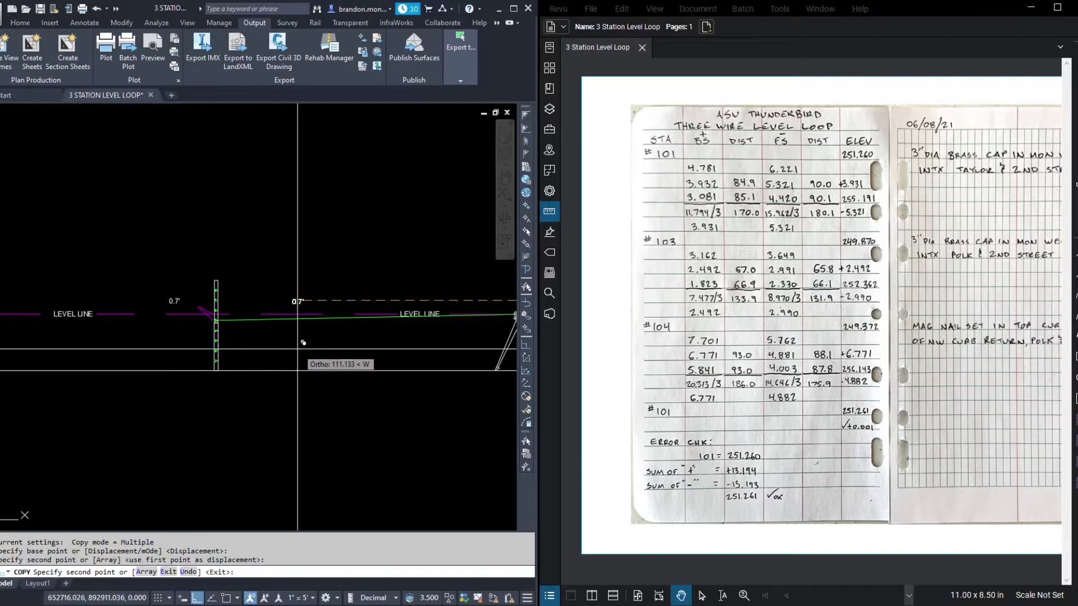
{"action": "scroll", "coordinate": [231, 366], "scroll_direction": "down", "scroll_amount": 3}
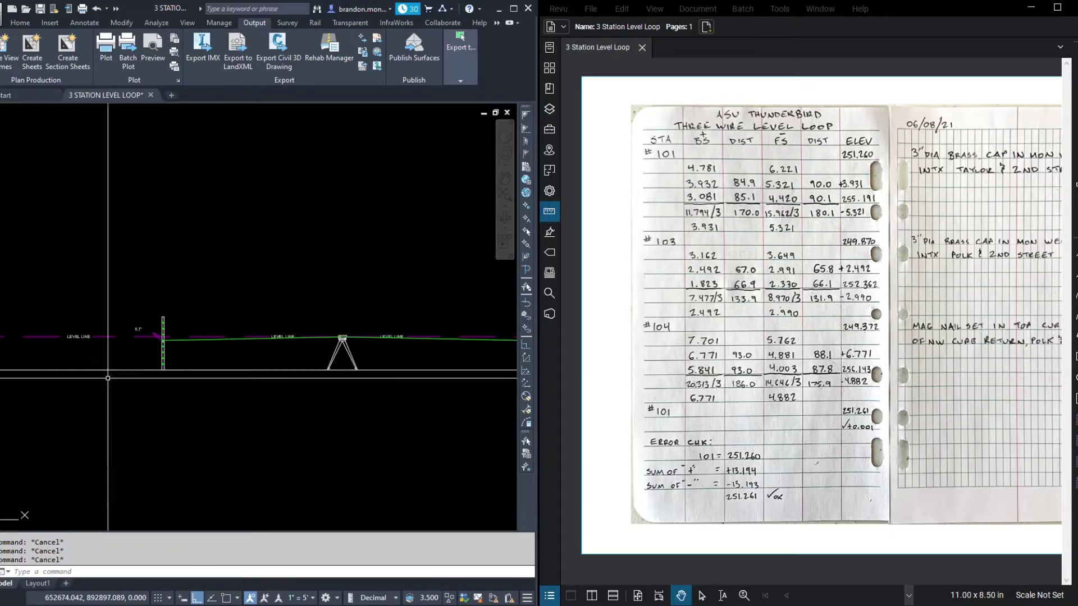
{"action": "left_click", "coordinate": [214, 370]}
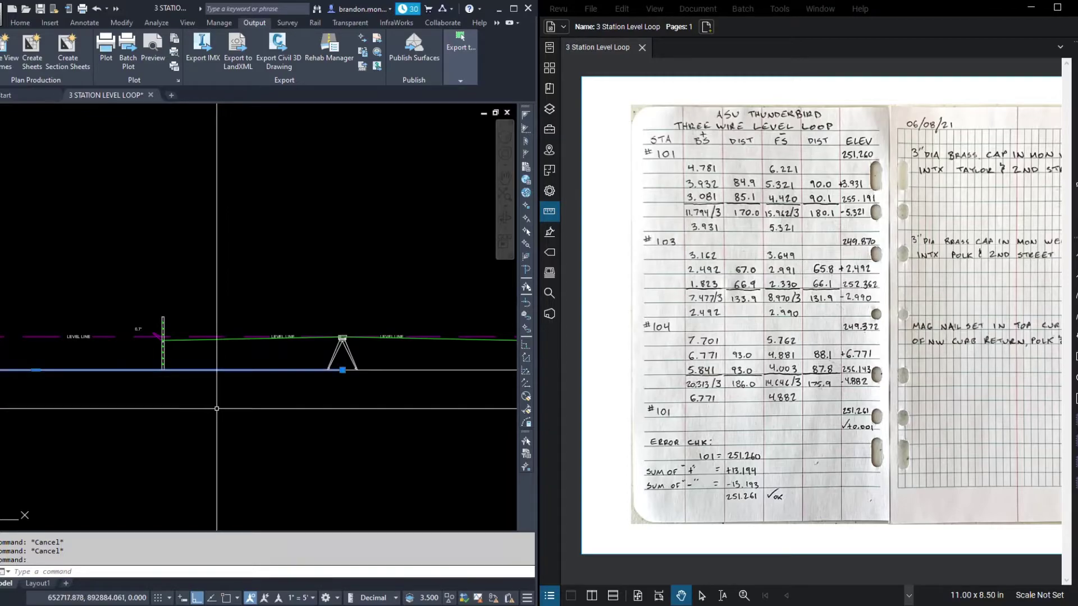
{"action": "scroll", "coordinate": [167, 388], "scroll_direction": "up", "scroll_amount": 4}
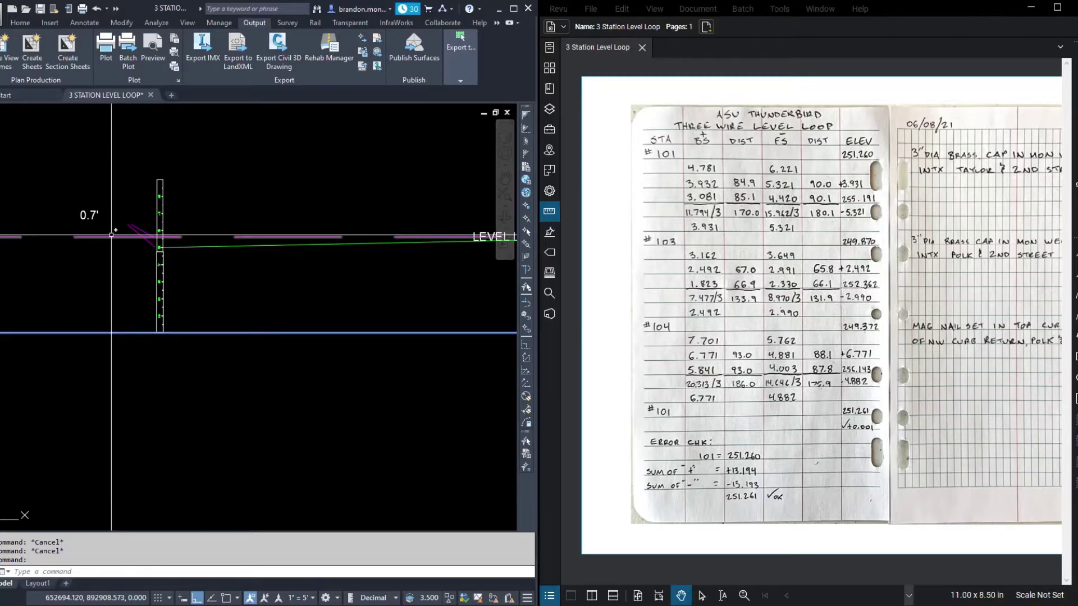
{"action": "scroll", "coordinate": [162, 247], "scroll_direction": "up", "scroll_amount": 5}
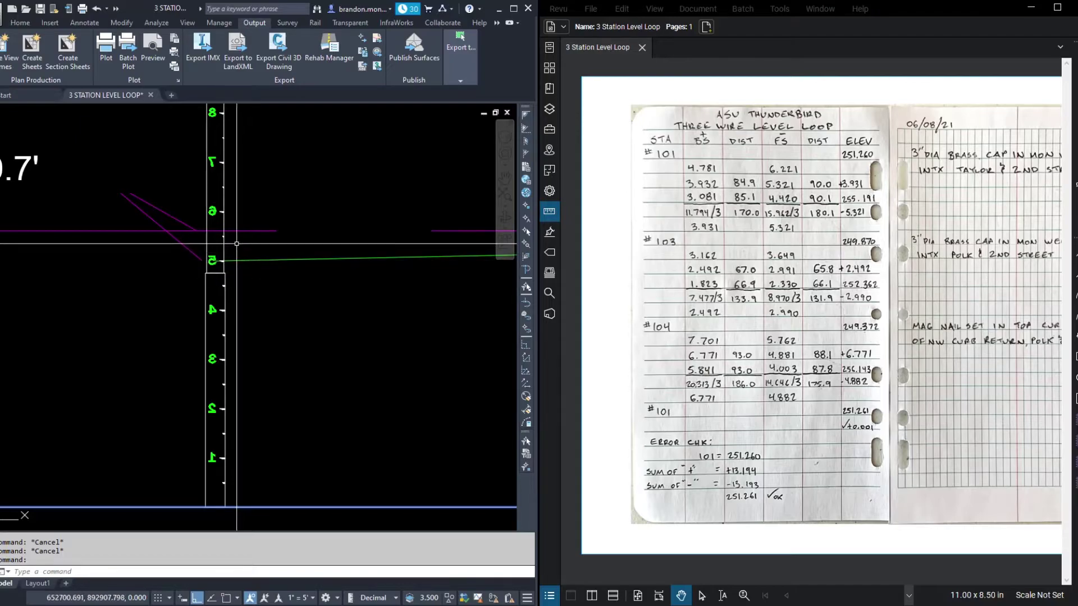
{"action": "scroll", "coordinate": [235, 230], "scroll_direction": "down", "scroll_amount": 2}
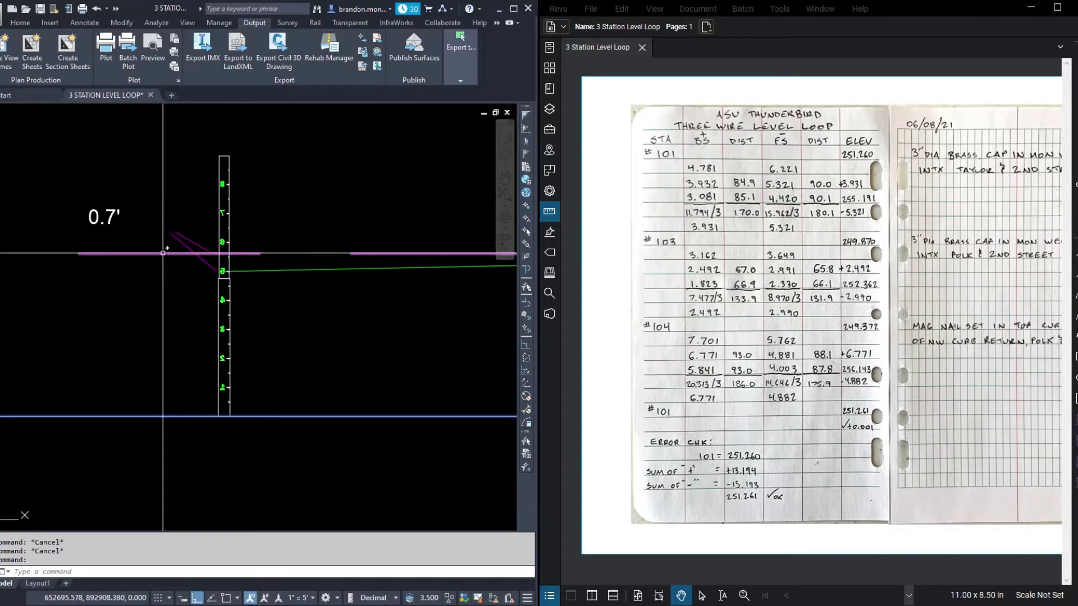
{"action": "scroll", "coordinate": [130, 347], "scroll_direction": "down", "scroll_amount": 2}
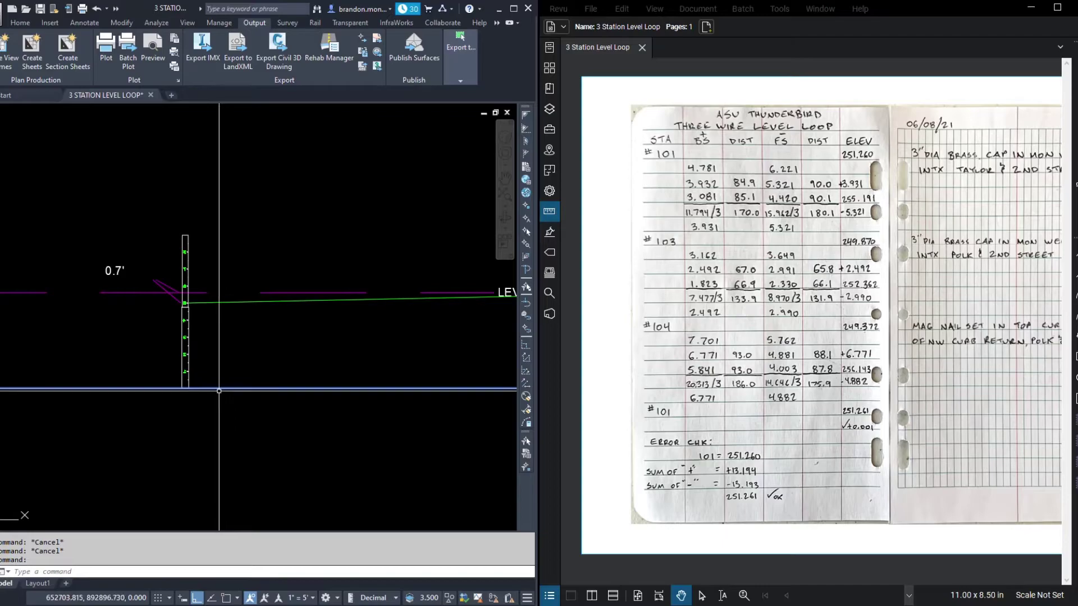
{"action": "scroll", "coordinate": [236, 373], "scroll_direction": "down", "scroll_amount": 3}
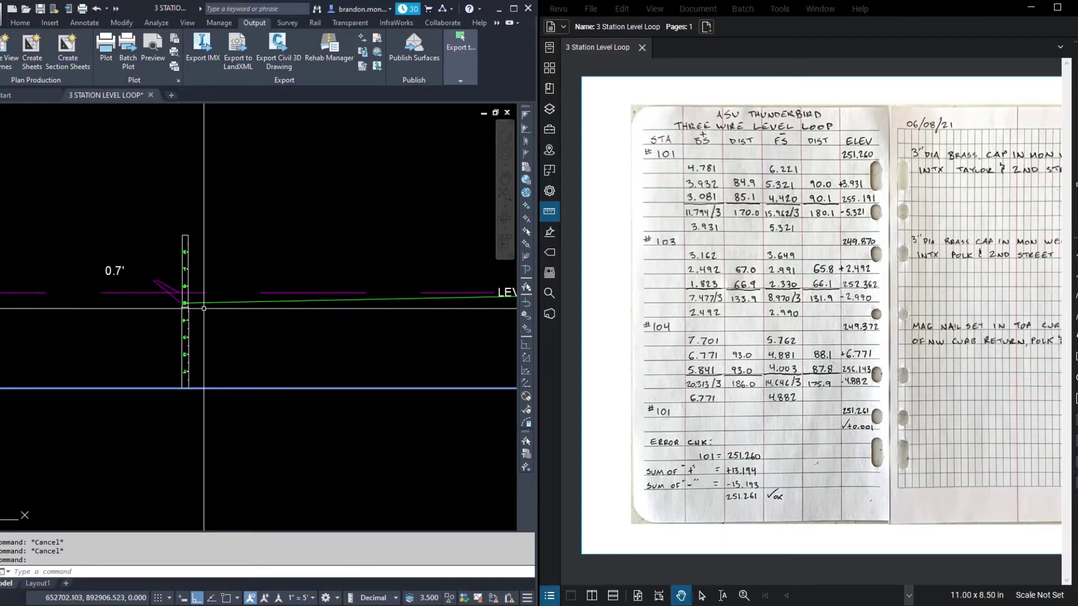
{"action": "scroll", "coordinate": [427, 351], "scroll_direction": "up", "scroll_amount": 5}
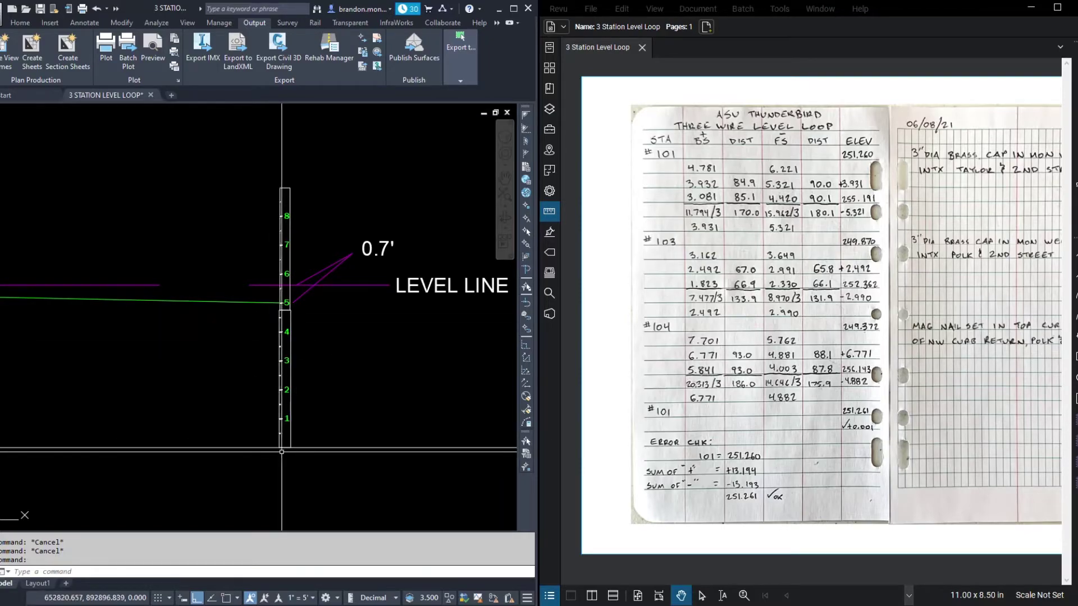
{"action": "scroll", "coordinate": [282, 452], "scroll_direction": "down", "scroll_amount": 5}
{"action": "scroll", "coordinate": [63, 418], "scroll_direction": "up", "scroll_amount": 5}
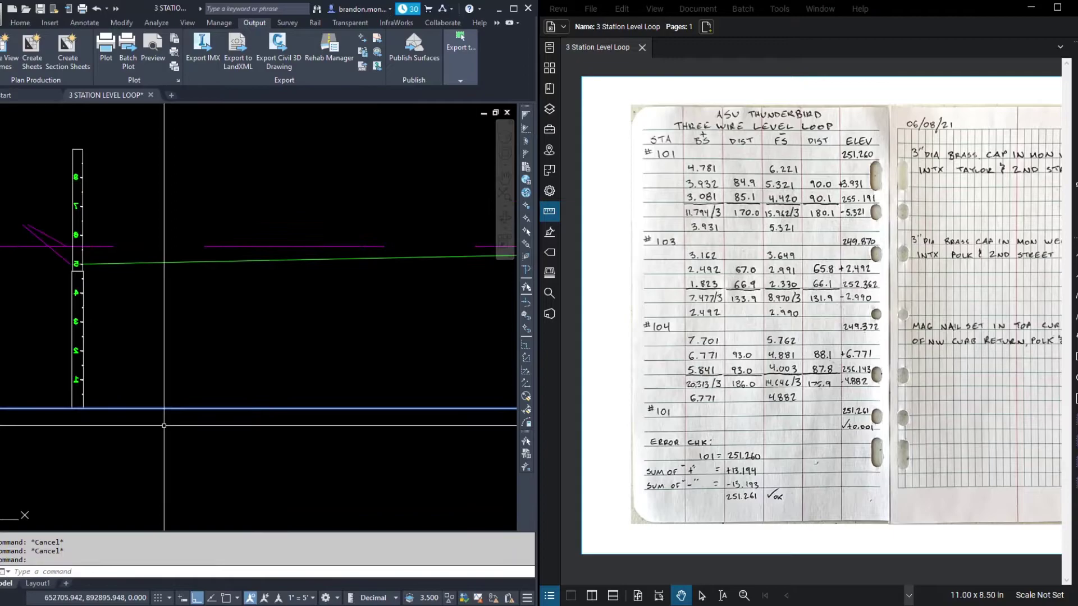
{"action": "scroll", "coordinate": [62, 419], "scroll_direction": "down", "scroll_amount": 3}
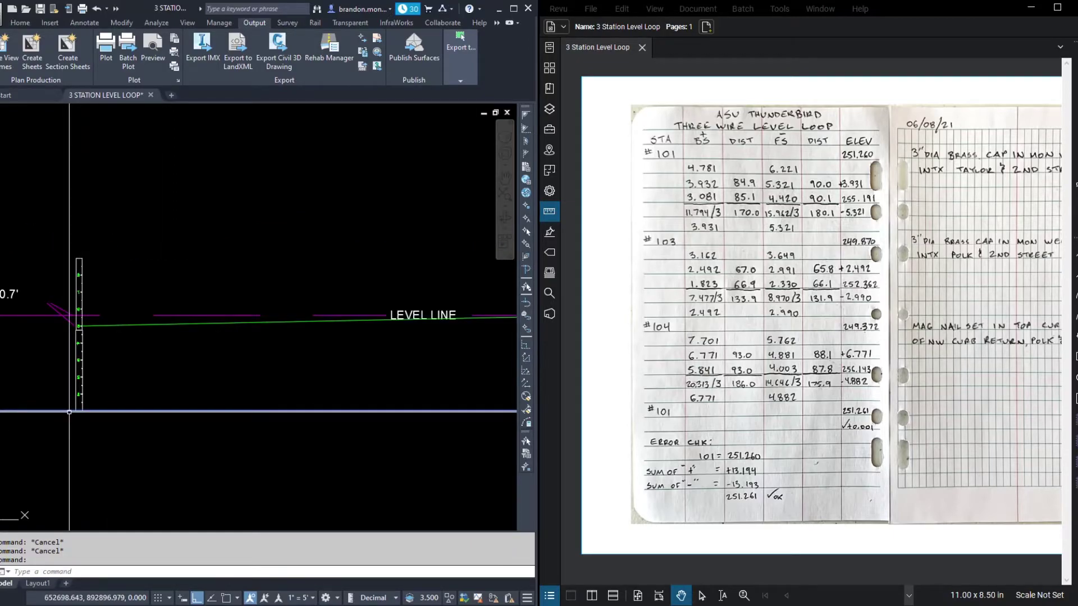
{"action": "scroll", "coordinate": [69, 413], "scroll_direction": "down", "scroll_amount": 6}
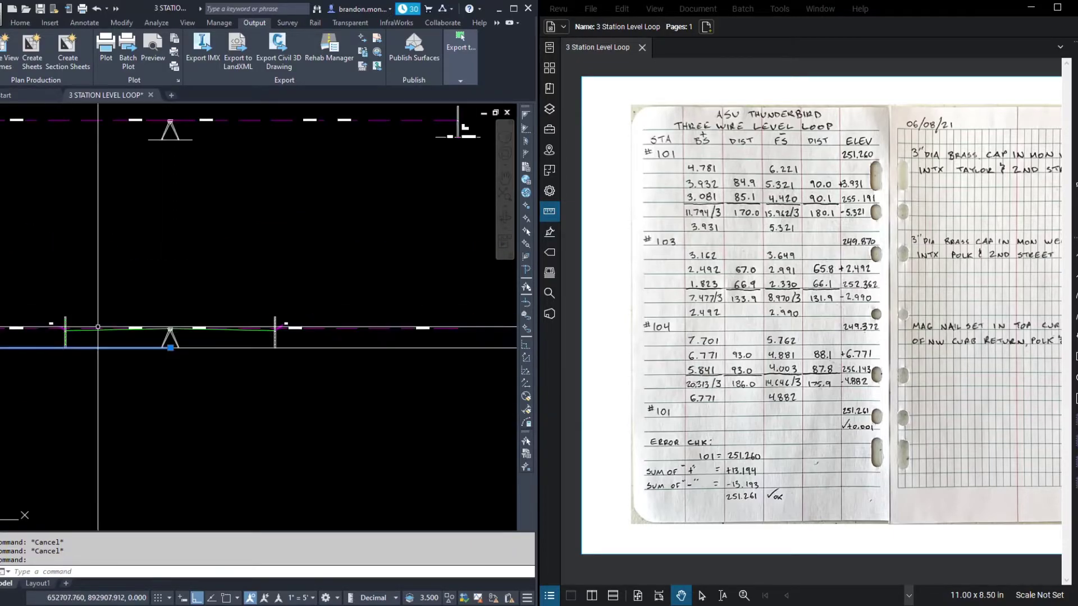
{"action": "scroll", "coordinate": [286, 406], "scroll_direction": "up", "scroll_amount": 6}
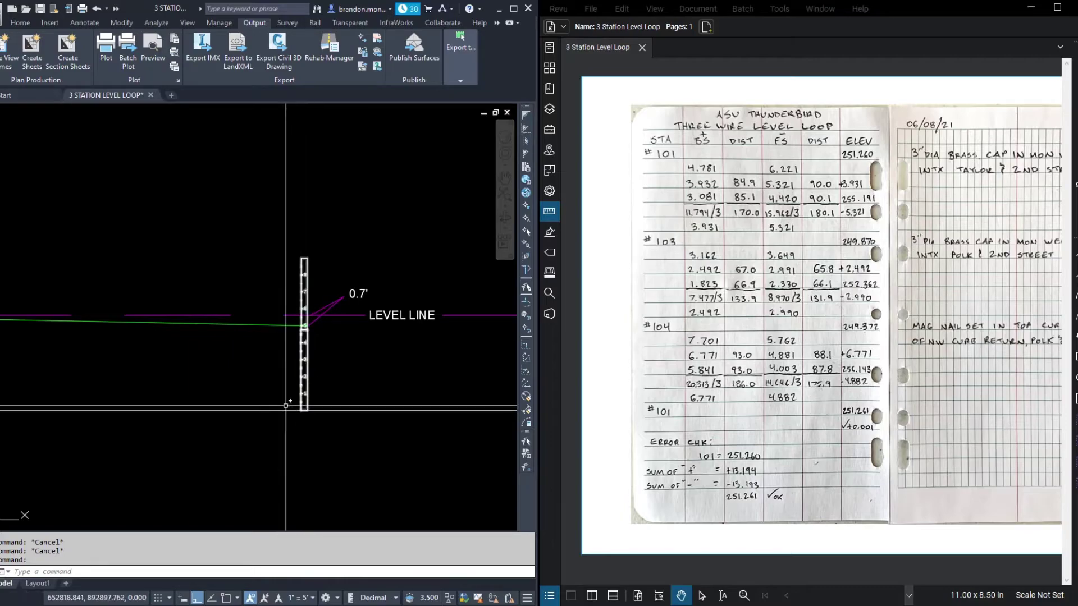
{"action": "scroll", "coordinate": [373, 414], "scroll_direction": "down", "scroll_amount": 5}
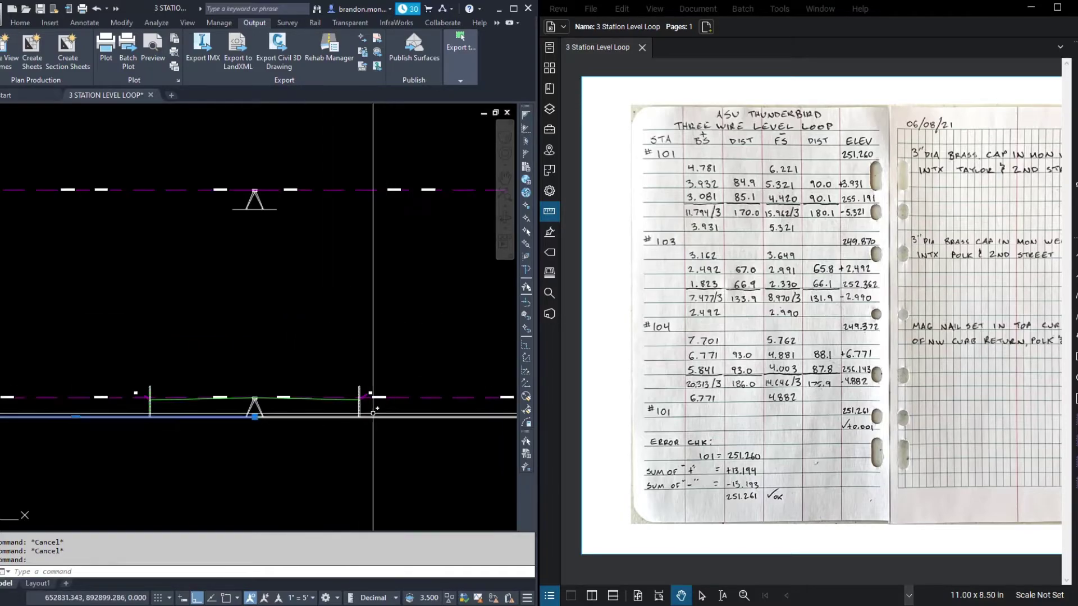
{"action": "scroll", "coordinate": [257, 430], "scroll_direction": "up", "scroll_amount": 3}
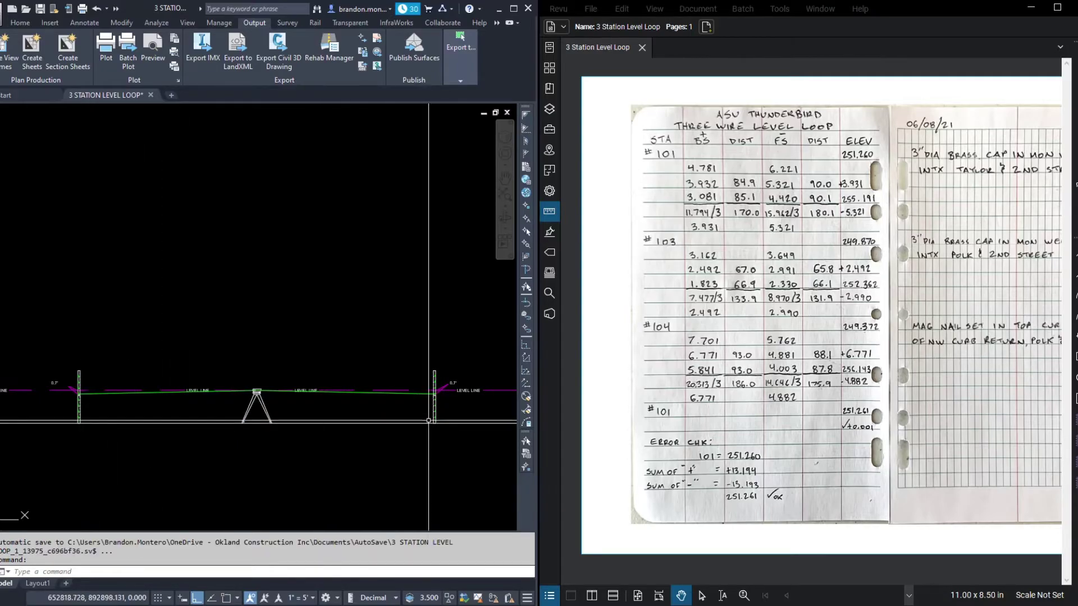
{"action": "key", "text": "Return"}
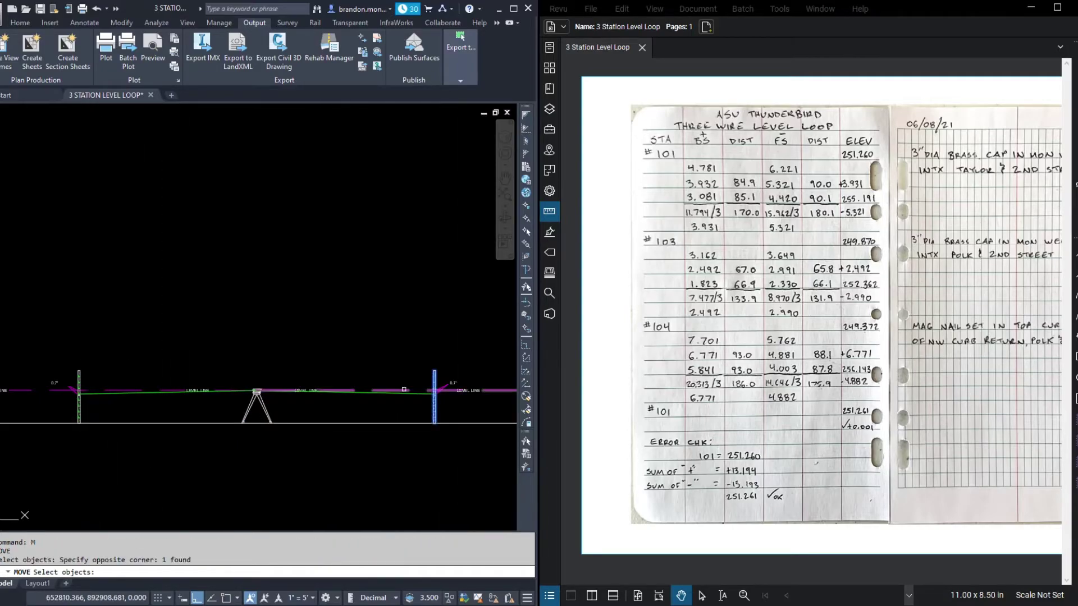
{"action": "scroll", "coordinate": [443, 384], "scroll_direction": "up", "scroll_amount": 5}
{"action": "left_click", "coordinate": [454, 385]}
{"action": "left_click", "coordinate": [427, 361]}
{"action": "scroll", "coordinate": [427, 361], "scroll_direction": "down", "scroll_amount": 3}
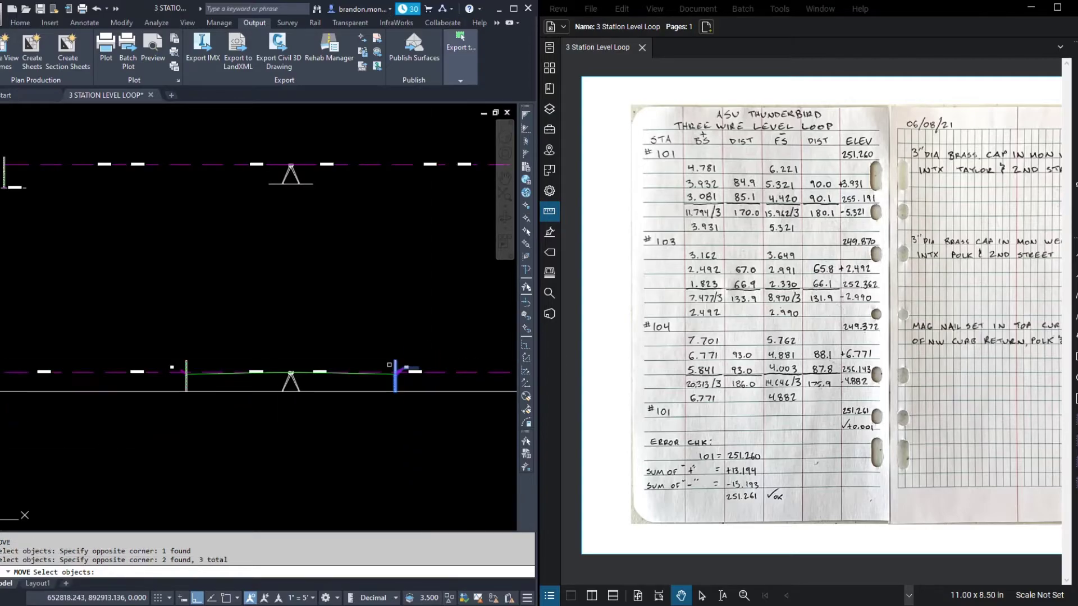
{"action": "key", "text": "Return"}
{"action": "left_click", "coordinate": [399, 373]}
{"action": "scroll", "coordinate": [413, 419], "scroll_direction": "down", "scroll_amount": 3}
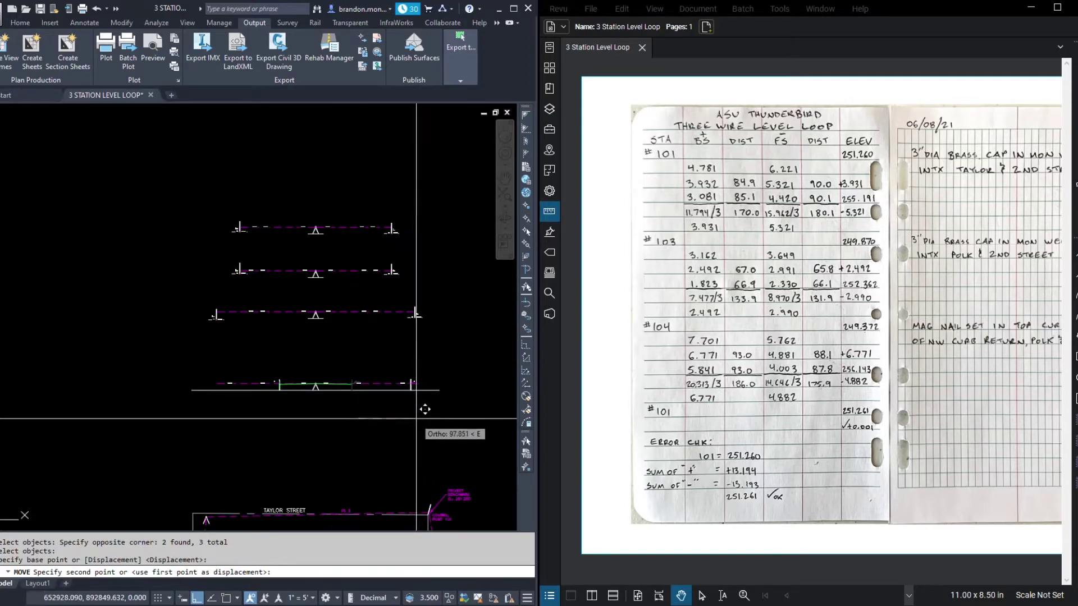
{"action": "key", "text": "Escape"}
{"action": "scroll", "coordinate": [416, 412], "scroll_direction": "up", "scroll_amount": 3}
{"action": "key", "text": "Escape"}
{"action": "key", "text": "Escape"}
{"action": "key", "text": "Escape"}
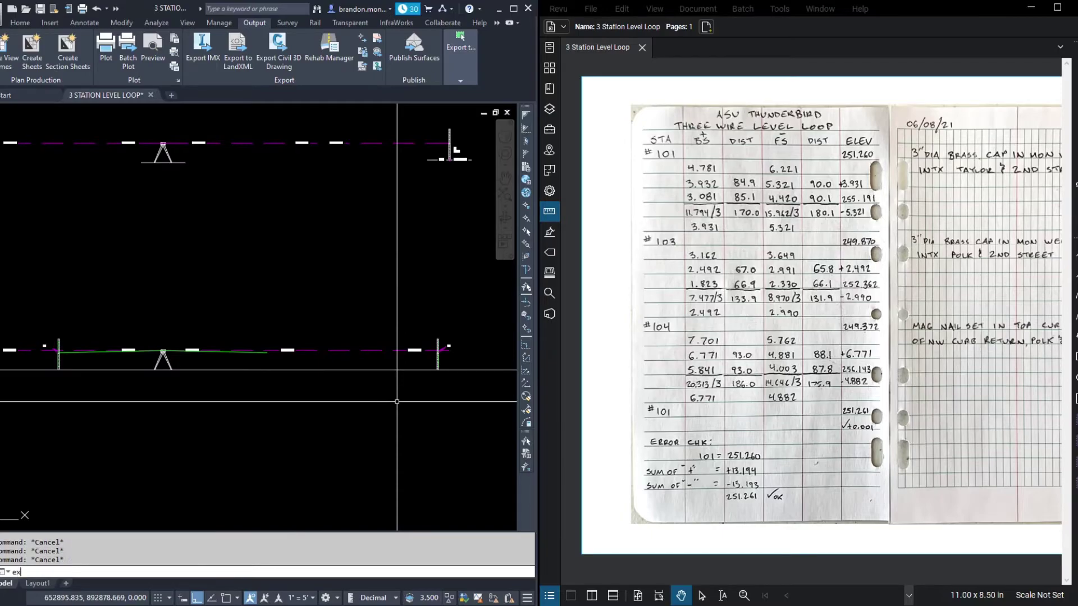
{"action": "type", "text": "ex"}
{"action": "key", "text": "Return"}
{"action": "key", "text": "Return"}
{"action": "scroll", "coordinate": [397, 402], "scroll_direction": "up", "scroll_amount": 3}
{"action": "left_click", "coordinate": [445, 355]}
{"action": "scroll", "coordinate": [284, 351], "scroll_direction": "down", "scroll_amount": 3}
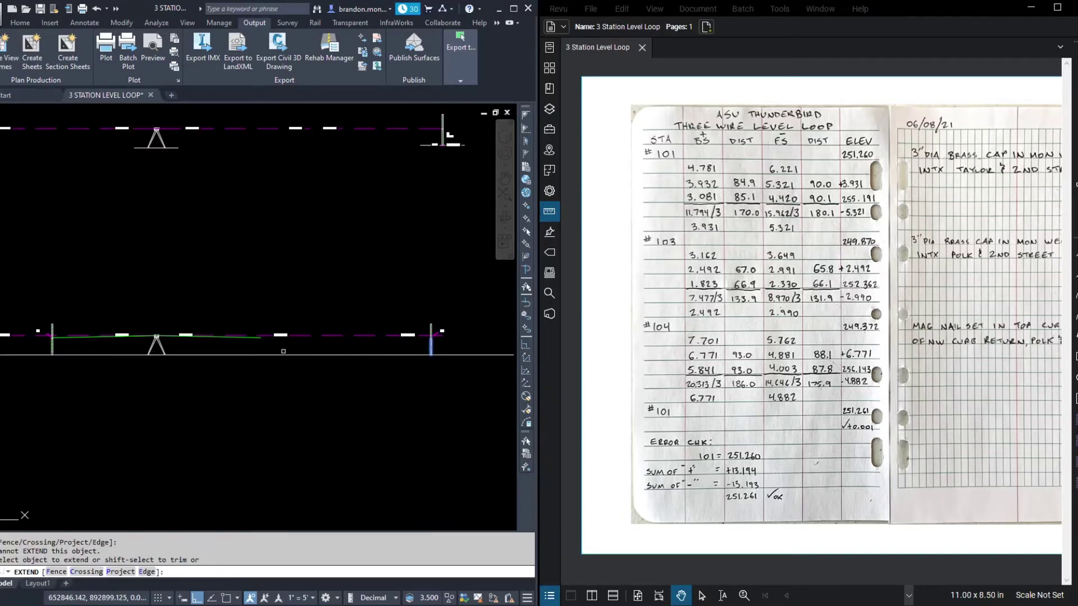
{"action": "scroll", "coordinate": [284, 351], "scroll_direction": "up", "scroll_amount": 2}
{"action": "left_click", "coordinate": [373, 361]}
{"action": "scroll", "coordinate": [373, 361], "scroll_direction": "down", "scroll_amount": 3}
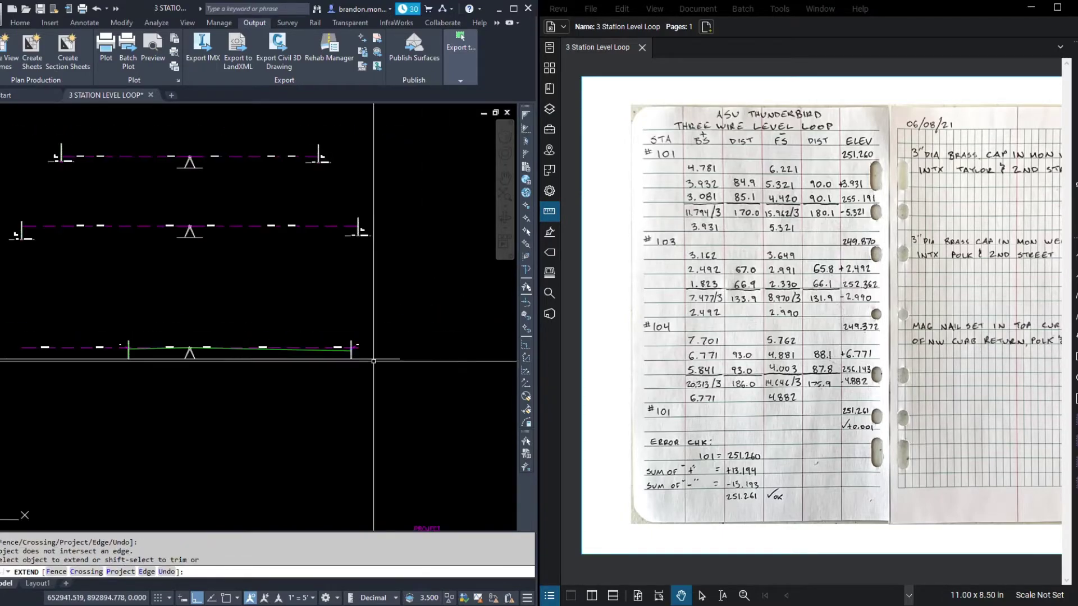
{"action": "key", "text": "Escape"}
{"action": "key", "text": "Escape"}
{"action": "key", "text": "Escape"}
{"action": "scroll", "coordinate": [359, 354], "scroll_direction": "up", "scroll_amount": 10}
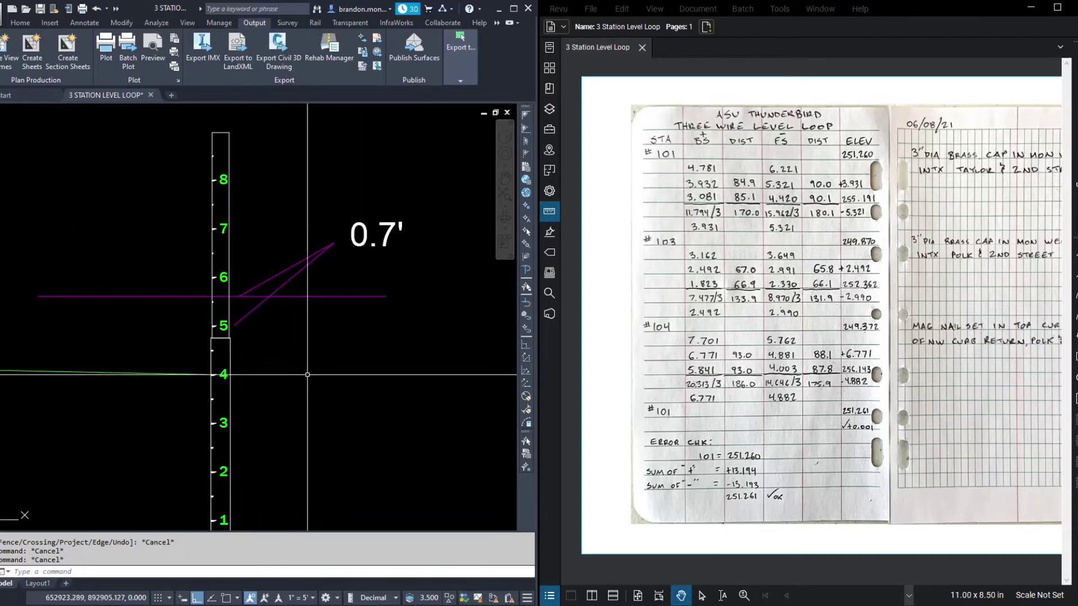
{"action": "scroll", "coordinate": [307, 374], "scroll_direction": "down", "scroll_amount": 8}
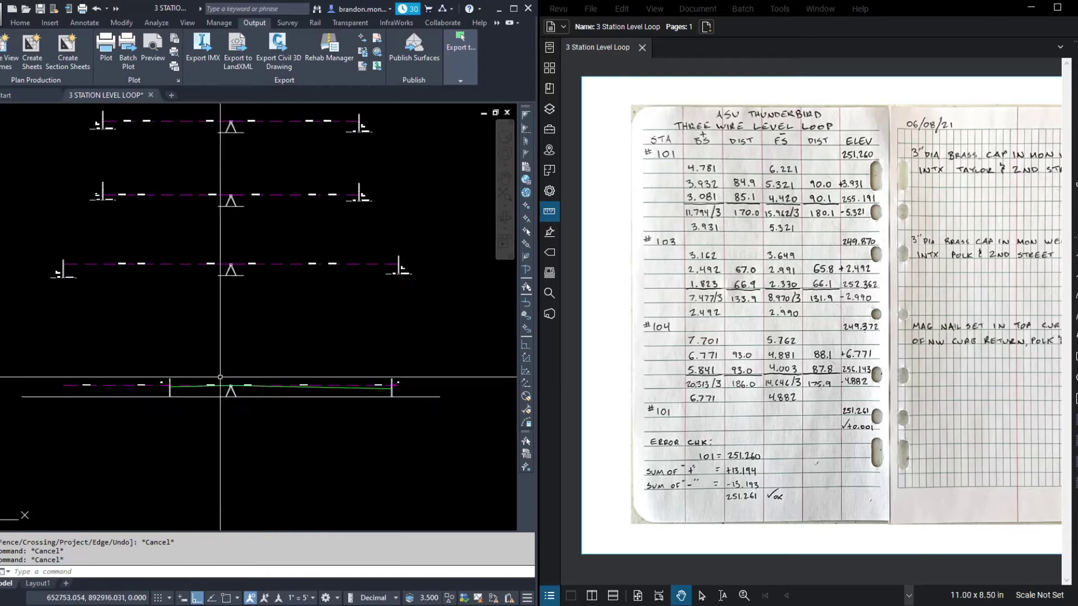
{"action": "scroll", "coordinate": [171, 385], "scroll_direction": "up", "scroll_amount": 8}
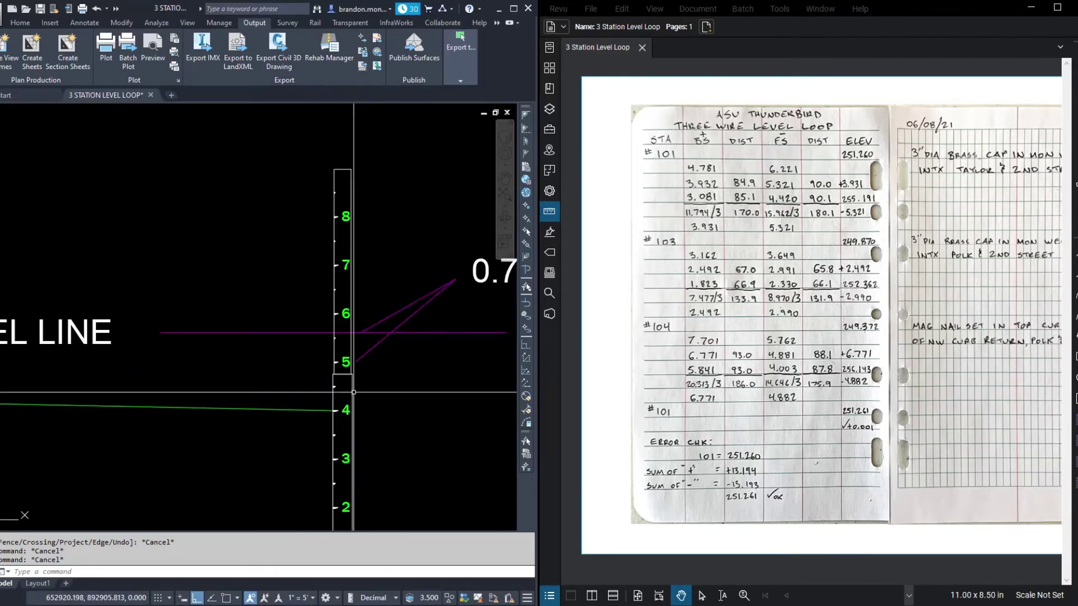
{"action": "scroll", "coordinate": [325, 390], "scroll_direction": "down", "scroll_amount": 7}
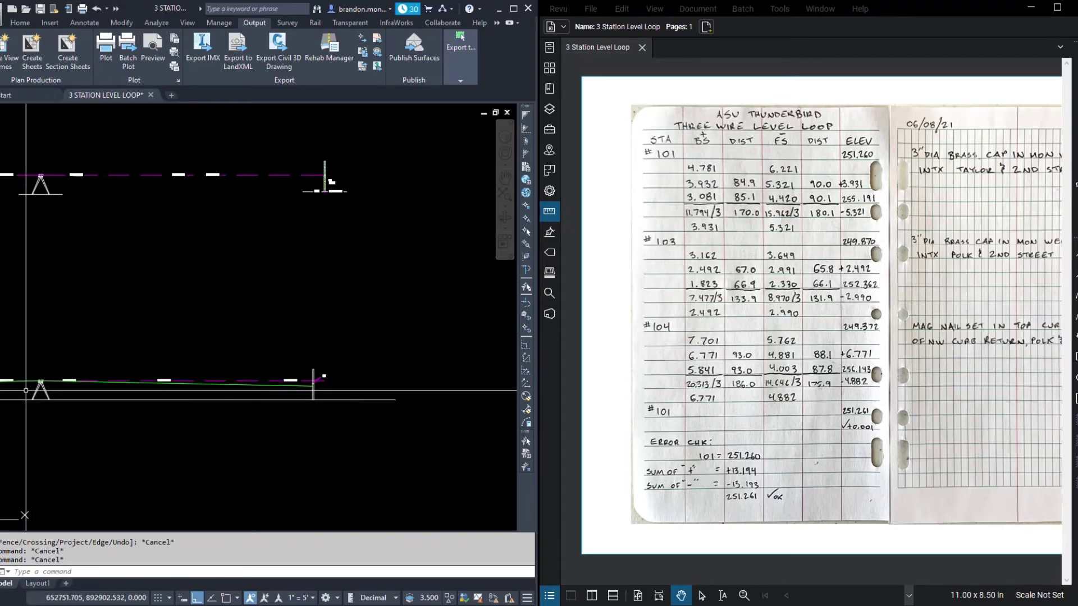
{"action": "scroll", "coordinate": [17, 392], "scroll_direction": "up", "scroll_amount": 4}
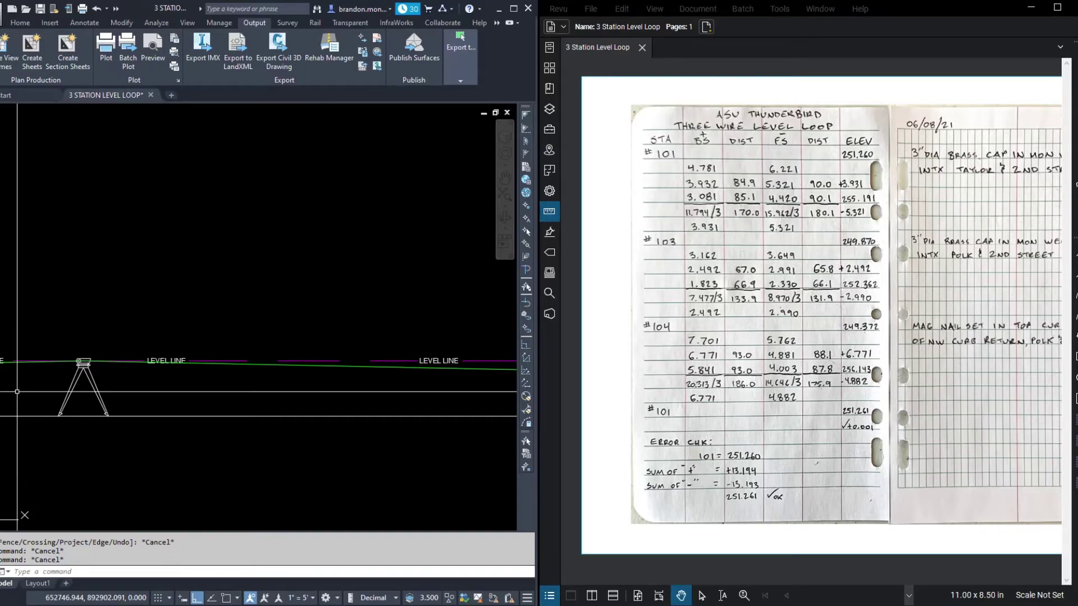
{"action": "scroll", "coordinate": [180, 359], "scroll_direction": "down", "scroll_amount": 3}
{"action": "scroll", "coordinate": [335, 191], "scroll_direction": "up", "scroll_amount": 2}
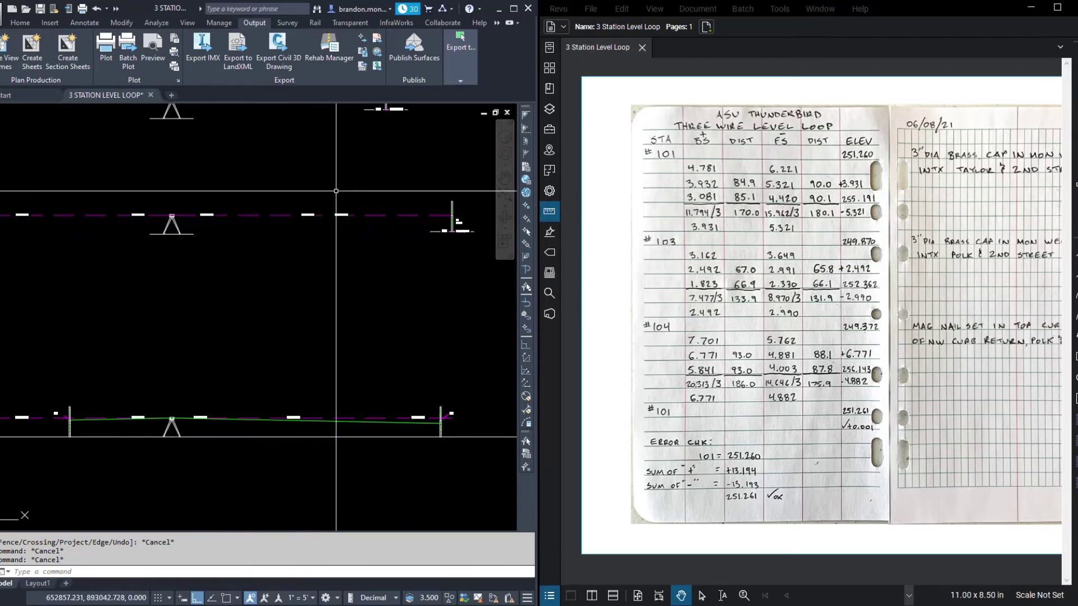
{"action": "scroll", "coordinate": [335, 191], "scroll_direction": "up", "scroll_amount": 2}
{"action": "scroll", "coordinate": [459, 260], "scroll_direction": "down", "scroll_amount": 2}
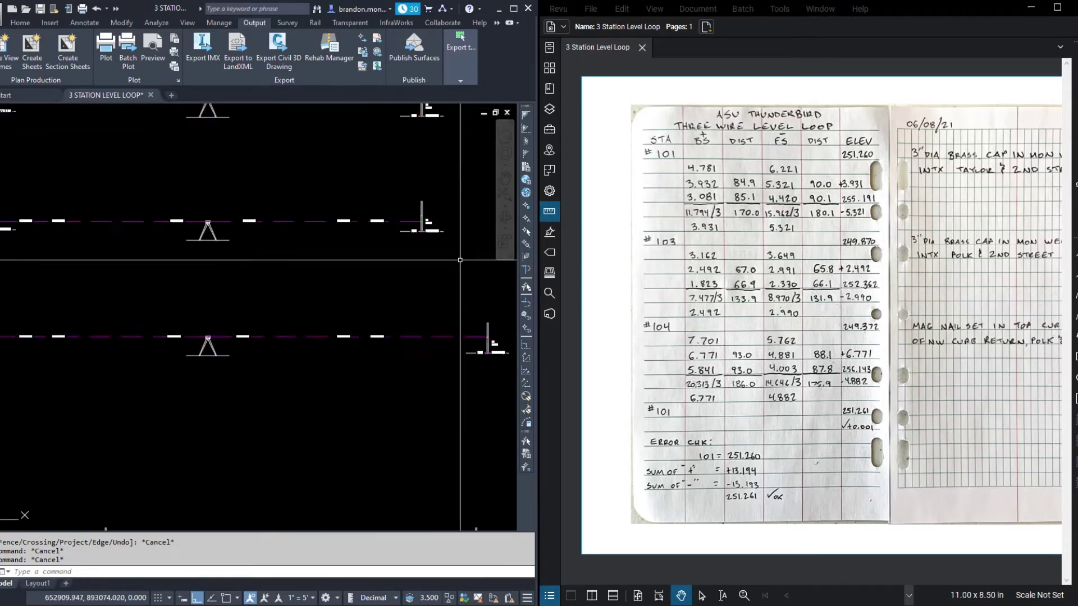
{"action": "scroll", "coordinate": [174, 341], "scroll_direction": "up", "scroll_amount": 4}
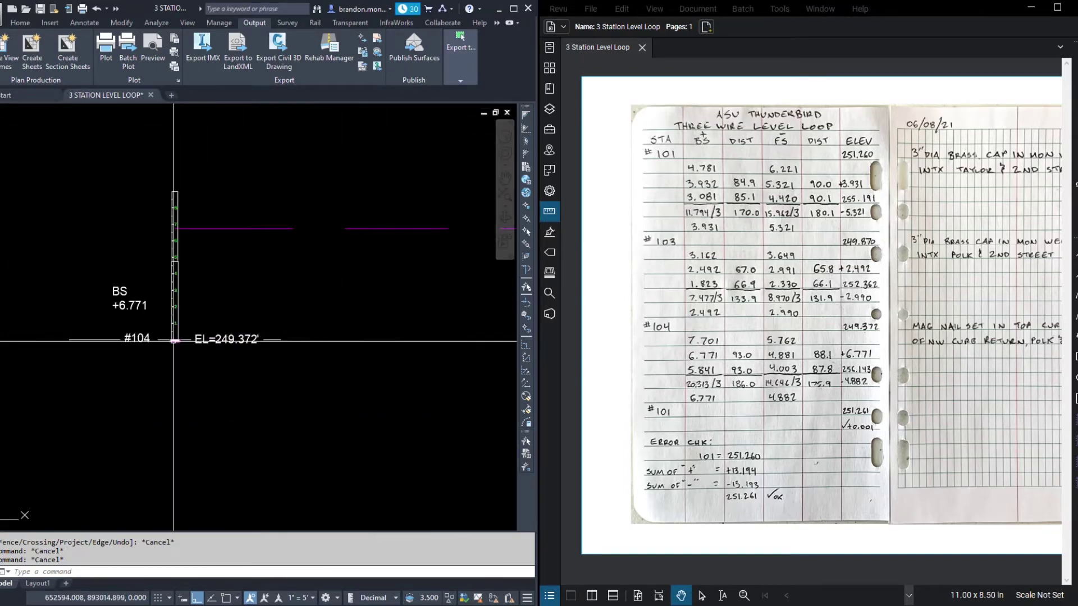
{"action": "scroll", "coordinate": [151, 314], "scroll_direction": "up", "scroll_amount": 2}
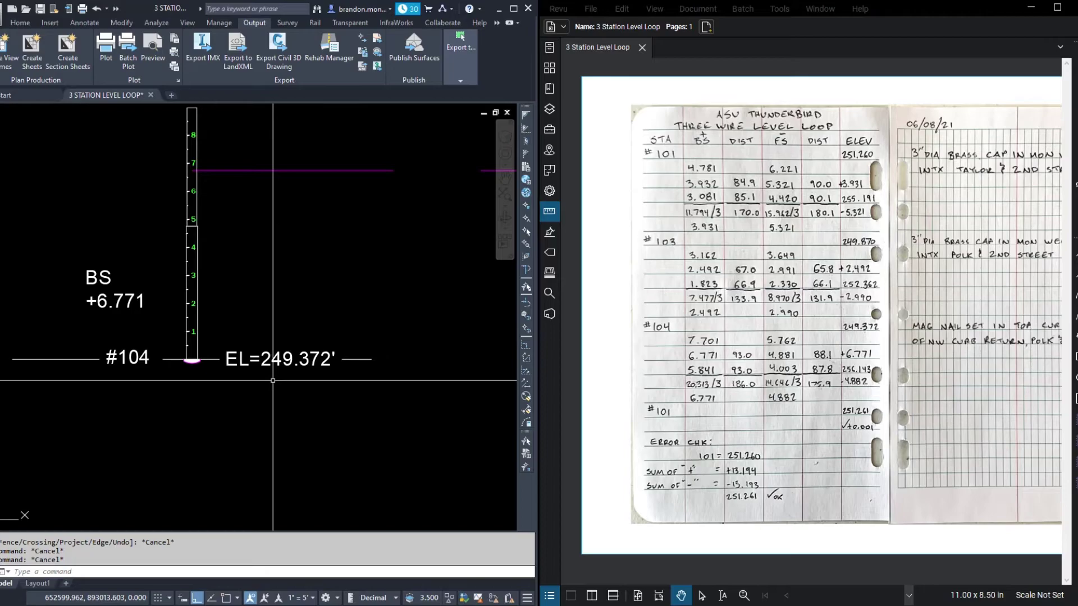
{"action": "scroll", "coordinate": [82, 375], "scroll_direction": "down", "scroll_amount": 2}
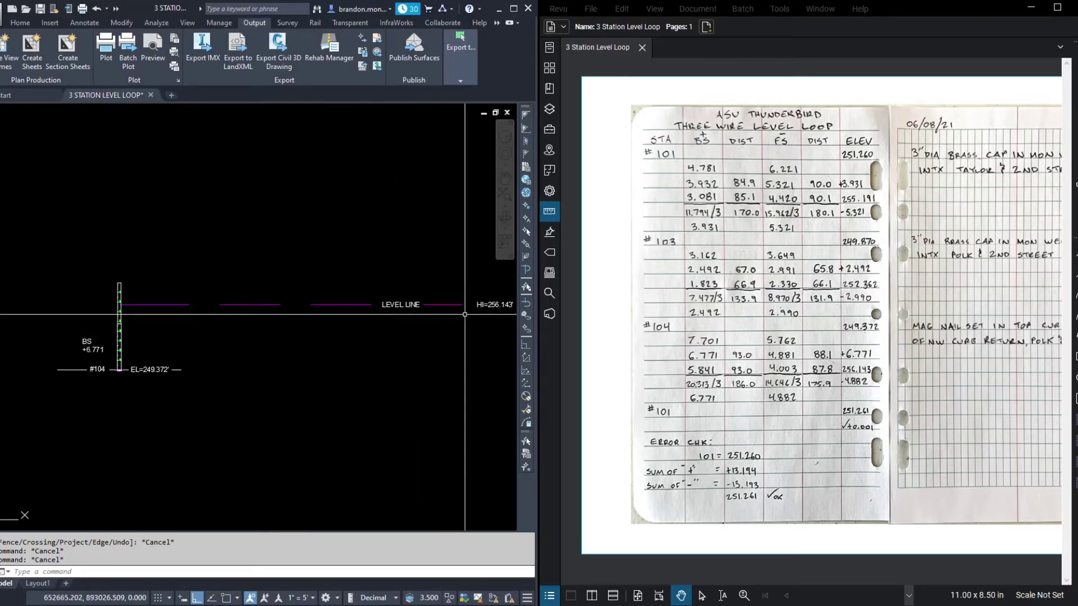
{"action": "scroll", "coordinate": [466, 318], "scroll_direction": "up", "scroll_amount": 5}
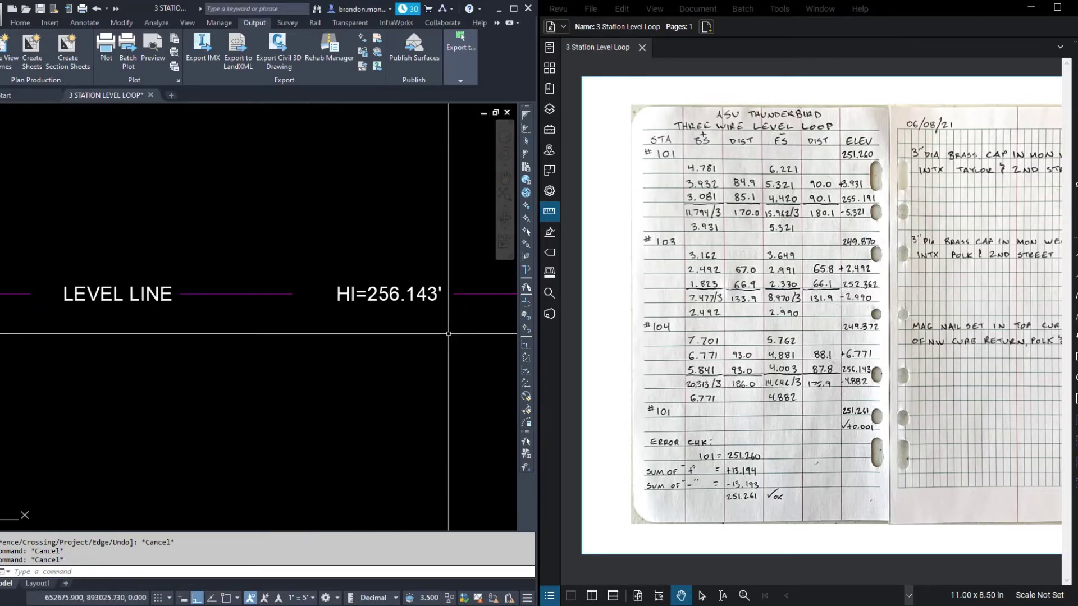
{"action": "scroll", "coordinate": [449, 334], "scroll_direction": "down", "scroll_amount": 5}
{"action": "scroll", "coordinate": [383, 337], "scroll_direction": "up", "scroll_amount": 4}
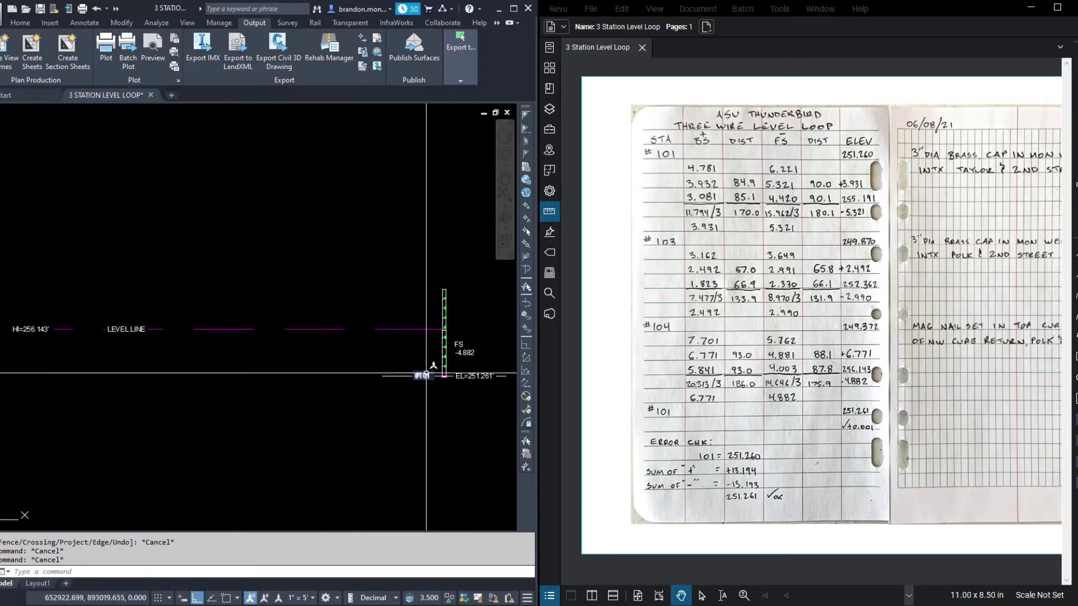
{"action": "scroll", "coordinate": [477, 359], "scroll_direction": "up", "scroll_amount": 4}
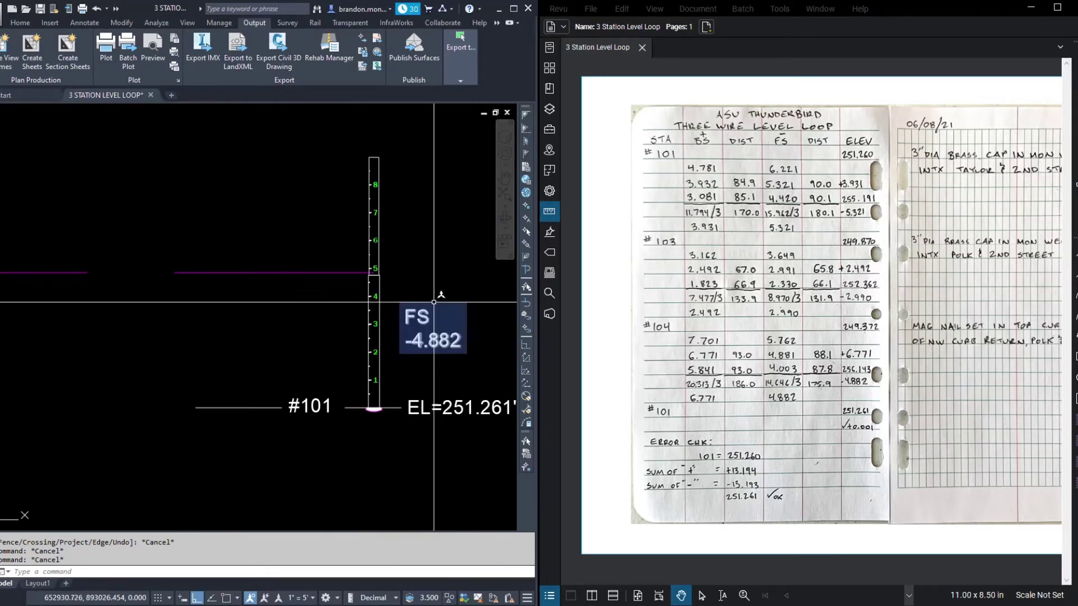